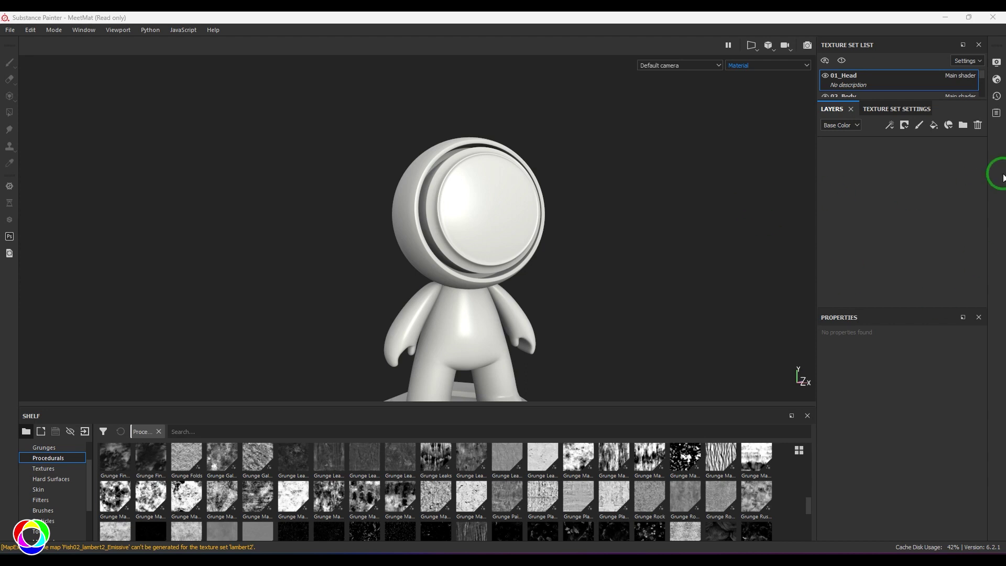
Add a fill layer to 01_Head with a deep purple base color and a roughness of about 0.54.
{"action": "left_click", "coordinate": [935, 126]}
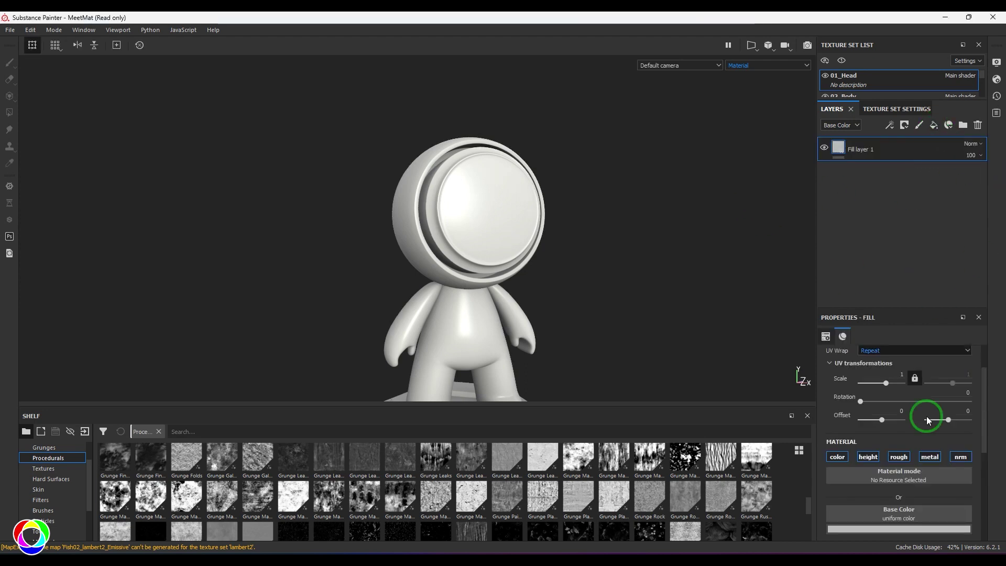
{"action": "left_click", "coordinate": [890, 526]}
{"action": "left_click", "coordinate": [935, 448]}
{"action": "left_click", "coordinate": [951, 451]}
{"action": "mouse_move", "coordinate": [951, 452]}
{"action": "left_mouse_down"}
{"action": "mouse_move", "coordinate": [946, 443]}
{"action": "mouse_move", "coordinate": [940, 458]}
{"action": "left_mouse_up"}
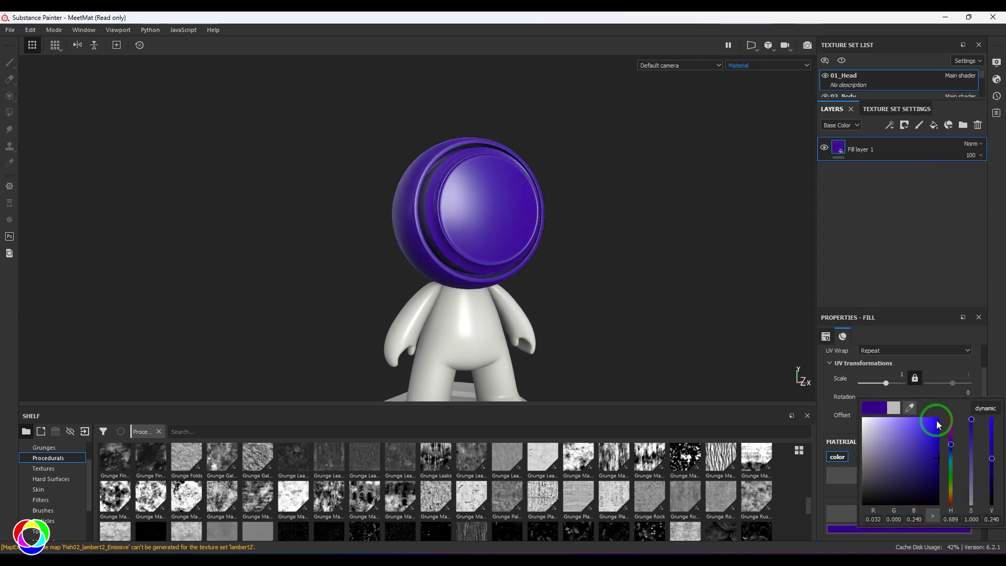
{"action": "left_click", "coordinate": [966, 350]}
{"action": "scroll", "coordinate": [903, 470], "scroll_direction": "down", "scroll_amount": 5}
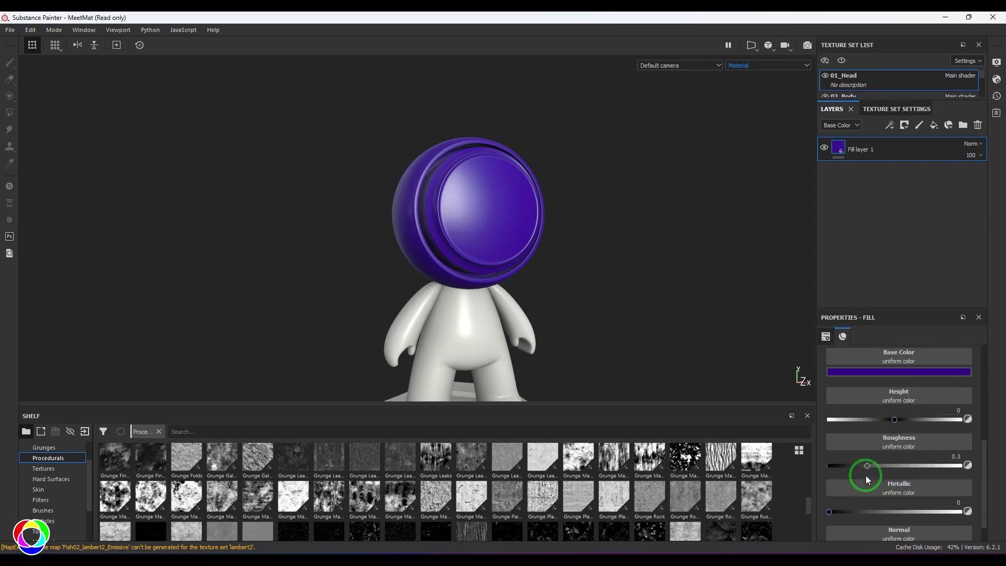
{"action": "left_click_drag", "start_coordinate": [867, 466], "coordinate": [900, 470]}
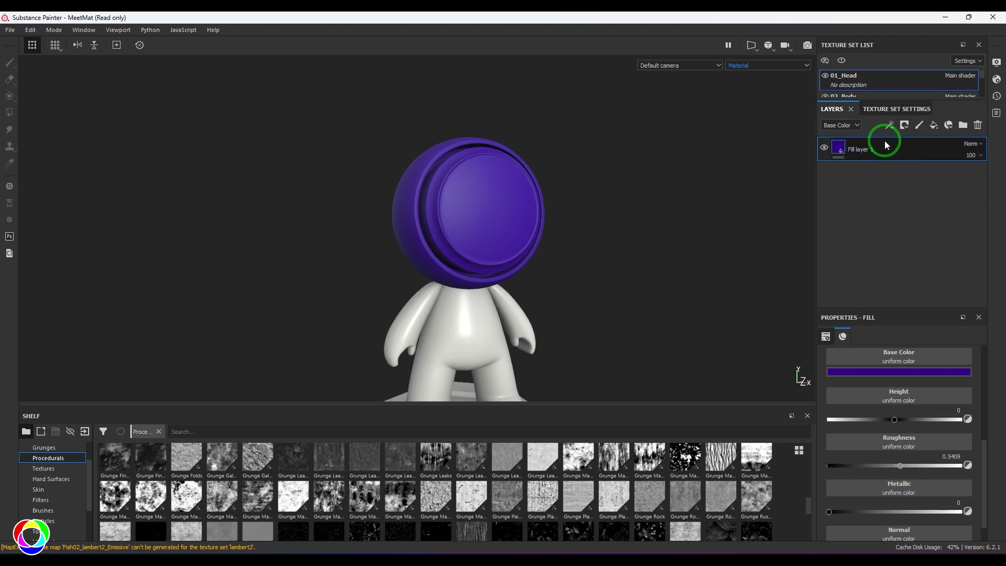
Enlarge the texture set list and copy the purple fill layer from 01_Head into 02_Body.
{"action": "left_click", "coordinate": [873, 93]}
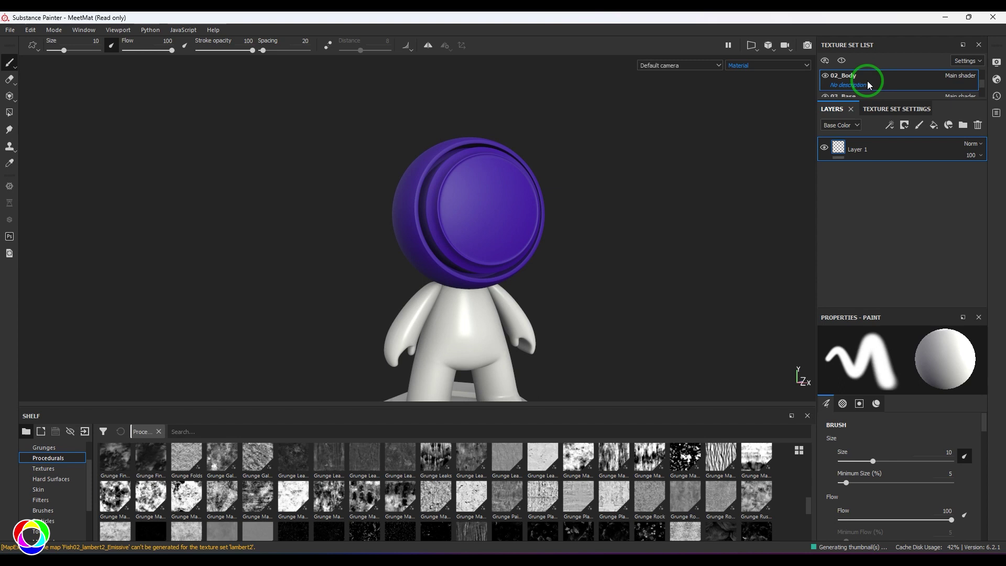
{"action": "left_click_drag", "start_coordinate": [907, 99], "coordinate": [907, 195]}
{"action": "left_click", "coordinate": [873, 80]}
{"action": "right_click", "coordinate": [885, 244]}
{"action": "left_click", "coordinate": [890, 184]}
{"action": "left_click", "coordinate": [873, 100]}
{"action": "right_click", "coordinate": [885, 248]}
{"action": "left_click", "coordinate": [886, 195]}
Paste the copied purple fill layer into the 03_Base texture set.
{"action": "left_click", "coordinate": [873, 121]}
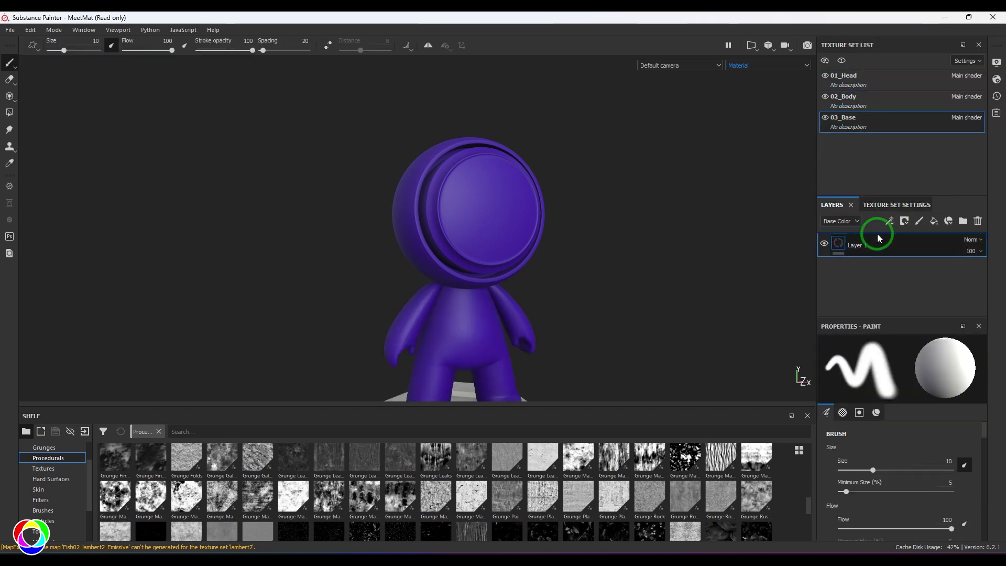
{"action": "left_click", "coordinate": [934, 220]}
{"action": "left_click_drag", "start_coordinate": [631, 283], "coordinate": [611, 261], "text": "alt"}
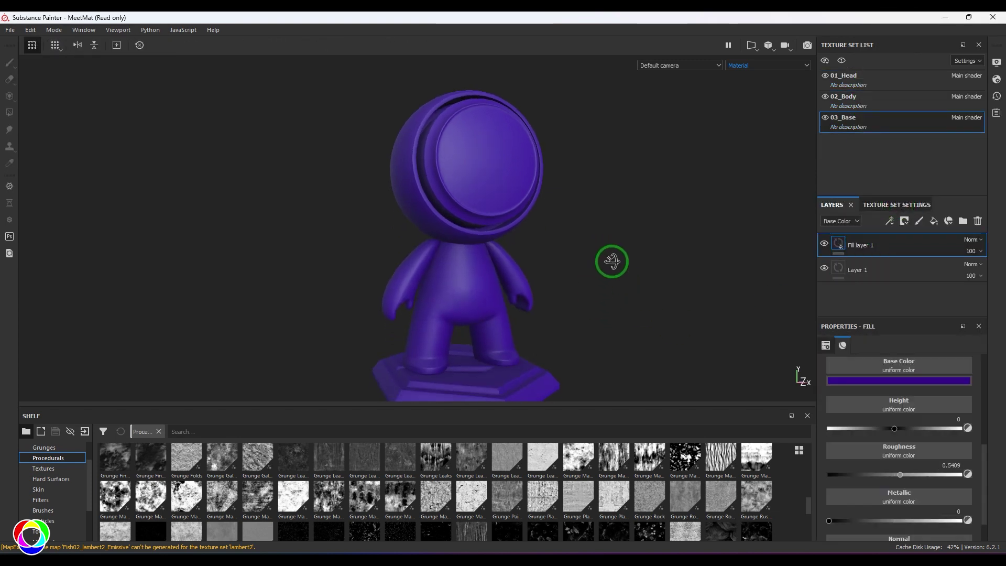
Switch the active texture set to 02_Body.
{"action": "left_click", "coordinate": [865, 79]}
{"action": "middle_click_drag", "start_coordinate": [635, 231], "coordinate": [644, 197], "text": "alt"}
{"action": "scroll", "coordinate": [644, 197], "scroll_direction": "up", "scroll_amount": 1}
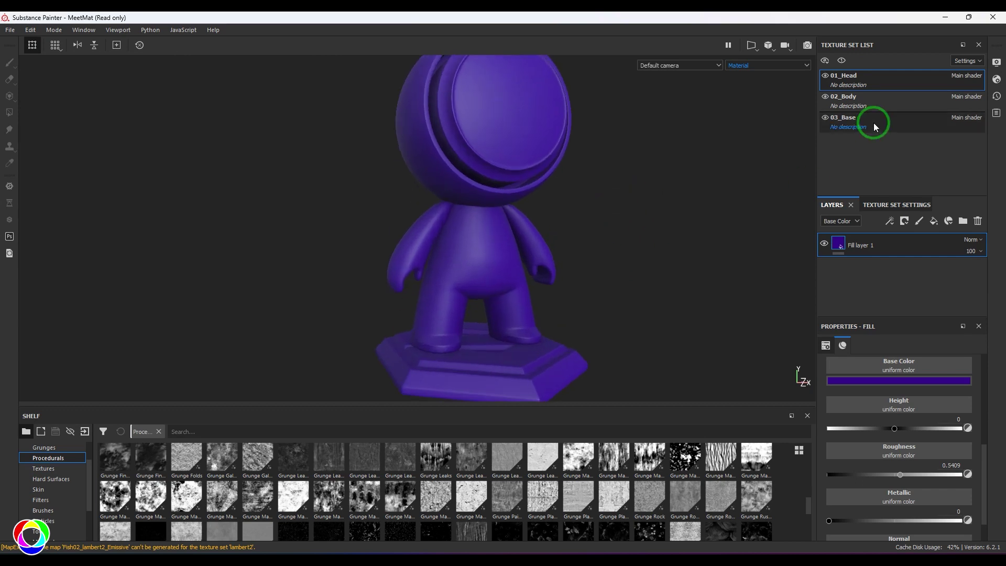
{"action": "left_click", "coordinate": [874, 100]}
{"action": "middle_click_drag", "start_coordinate": [580, 321], "coordinate": [579, 305], "text": "alt"}
{"action": "scroll", "coordinate": [580, 305], "scroll_direction": "up", "scroll_amount": 1}
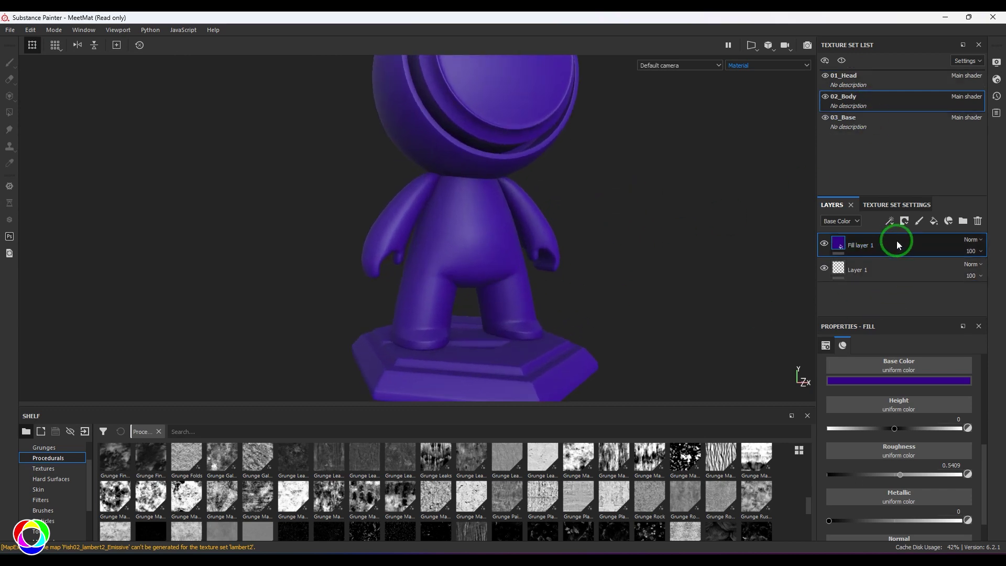
Add a fill layer with Grunge Map 002 as base color and apply a Histogram Scan filter to it.
{"action": "left_click", "coordinate": [933, 220]}
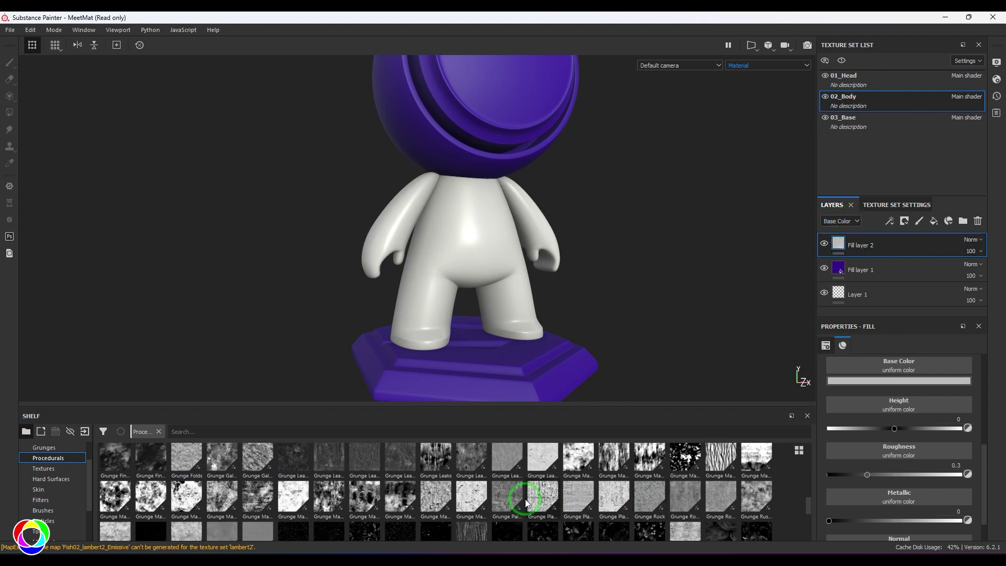
{"action": "left_click_drag", "start_coordinate": [615, 457], "coordinate": [904, 366]}
{"action": "left_click", "coordinate": [890, 222]}
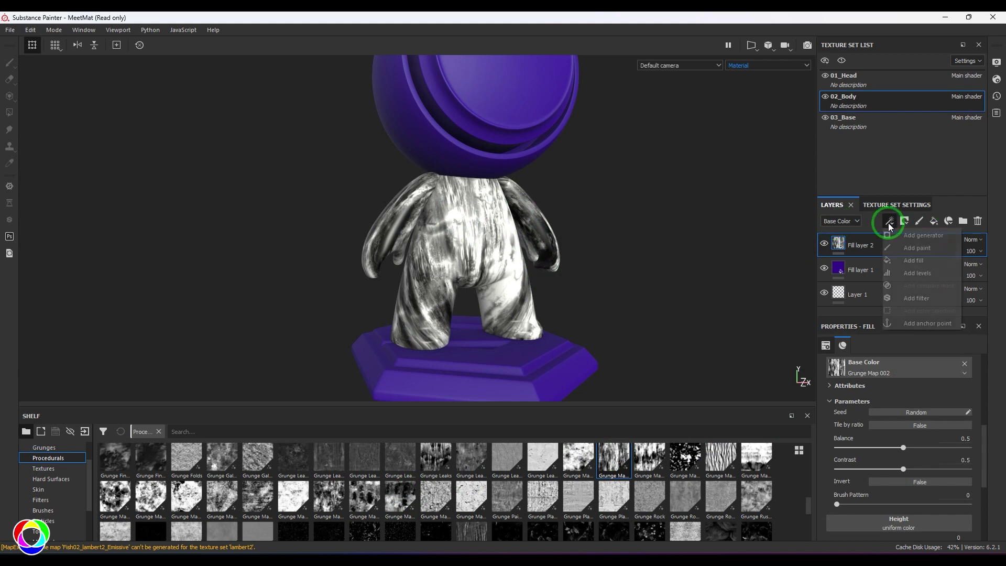
{"action": "left_click", "coordinate": [921, 293]}
{"action": "left_click", "coordinate": [920, 399]}
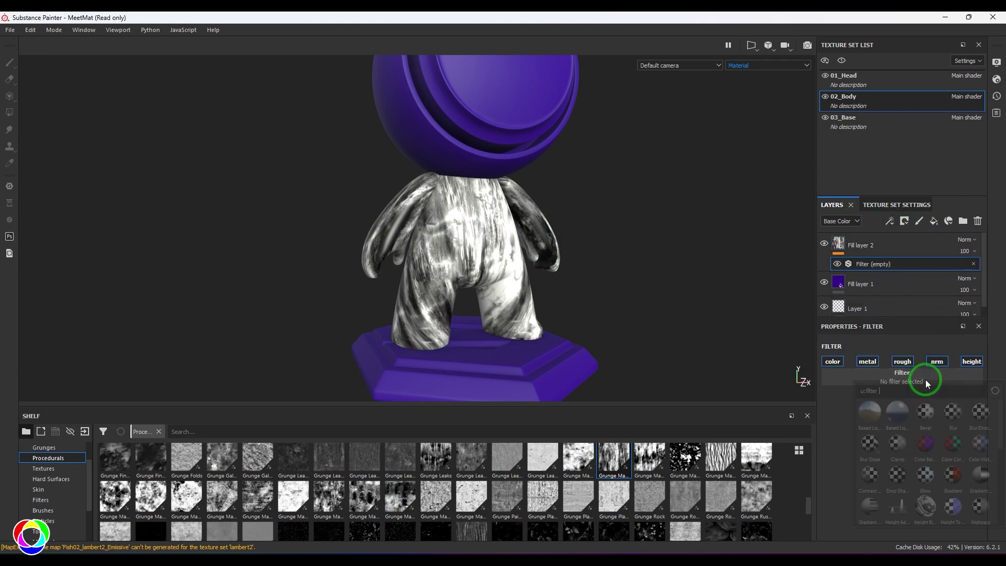
{"action": "left_click", "coordinate": [868, 443]}
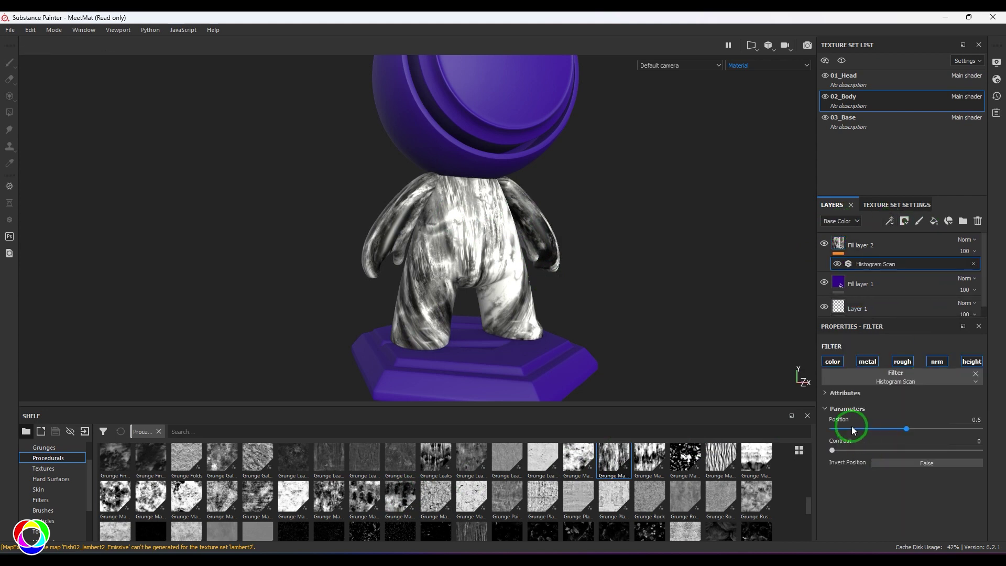
Set the Histogram Scan position to 0.48 and its contrast to 0.91.
{"action": "scroll", "coordinate": [521, 298], "scroll_direction": "up", "scroll_amount": 3}
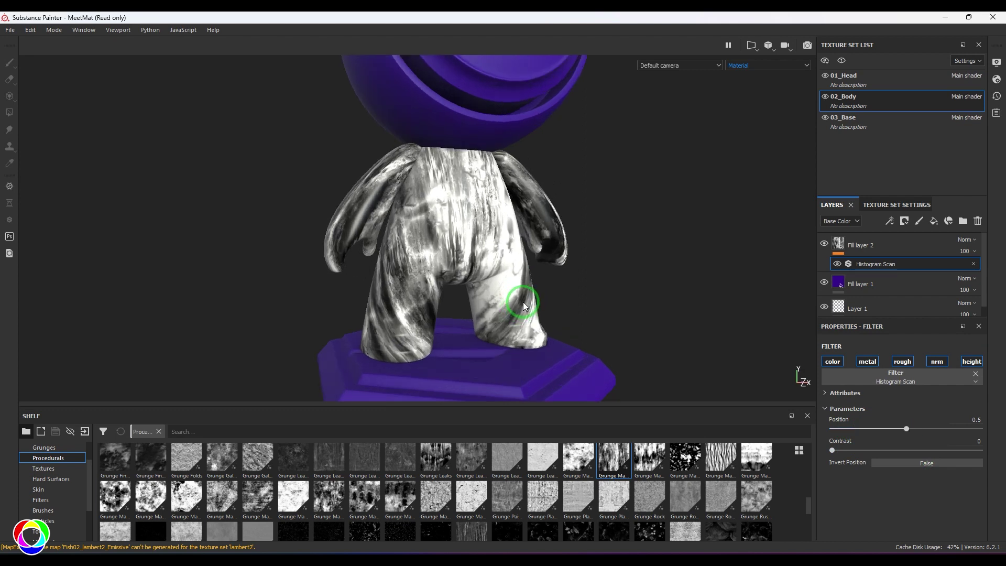
{"action": "mouse_move", "coordinate": [907, 429]}
{"action": "left_mouse_down"}
{"action": "mouse_move", "coordinate": [967, 430]}
{"action": "mouse_move", "coordinate": [831, 429]}
{"action": "mouse_move", "coordinate": [915, 440]}
{"action": "mouse_move", "coordinate": [884, 439]}
{"action": "mouse_move", "coordinate": [902, 438]}
{"action": "left_mouse_up"}
{"action": "left_click_drag", "start_coordinate": [832, 450], "coordinate": [965, 456]}
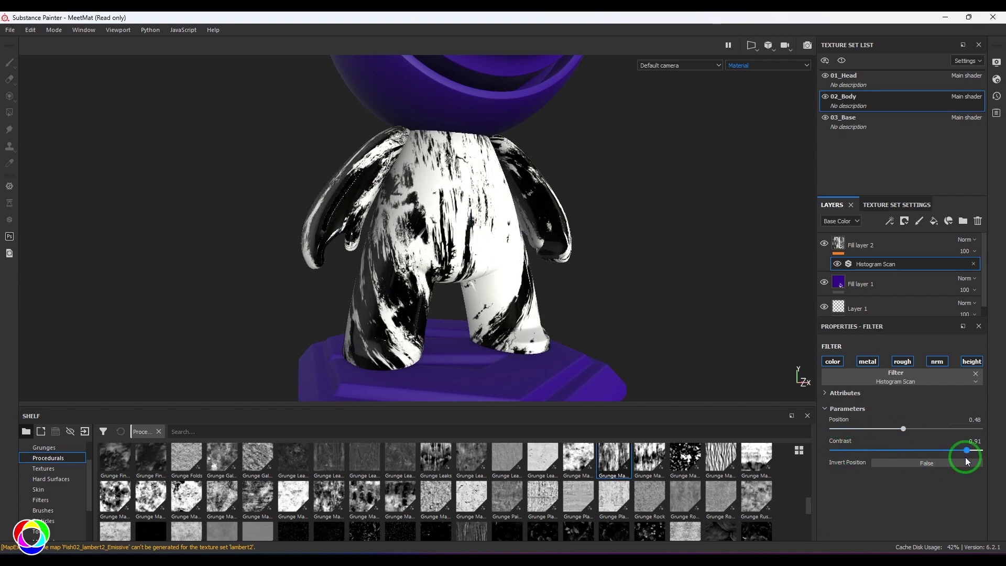
Toggle the filter's Invert Position on and off again, and reduce the contrast to 0.
{"action": "left_click", "coordinate": [933, 464]}
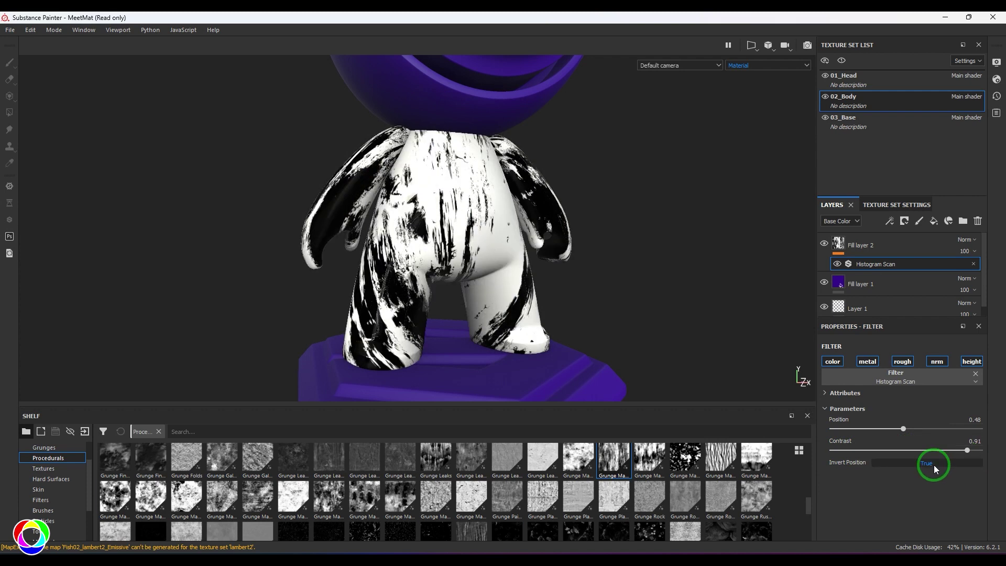
{"action": "left_click", "coordinate": [934, 464]}
{"action": "left_click_drag", "start_coordinate": [964, 451], "coordinate": [833, 451]}
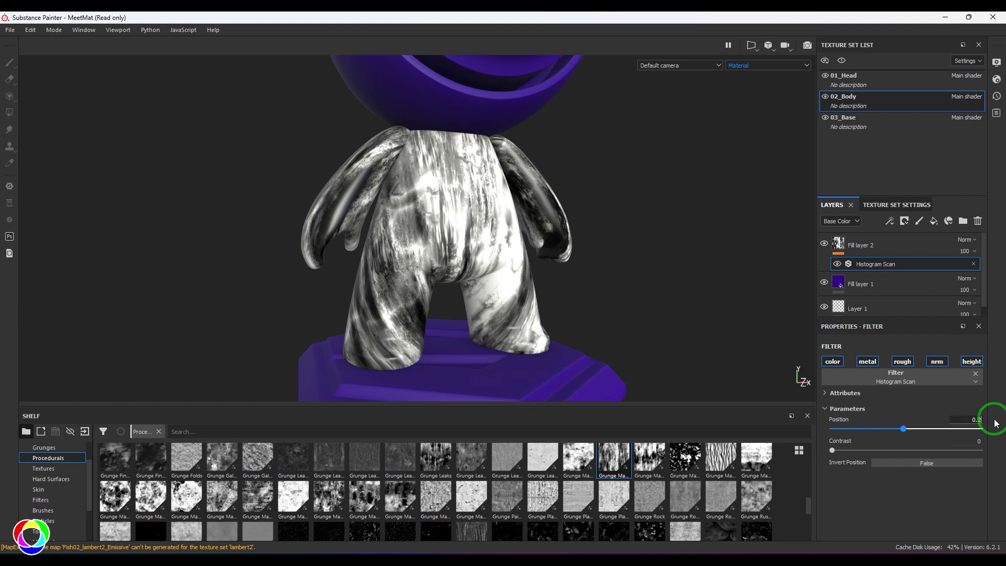
Try the Histogram Scan position at 0.2 and at 0.8, and enable Invert Position at 0.8.
{"action": "key", "text": "Return"}
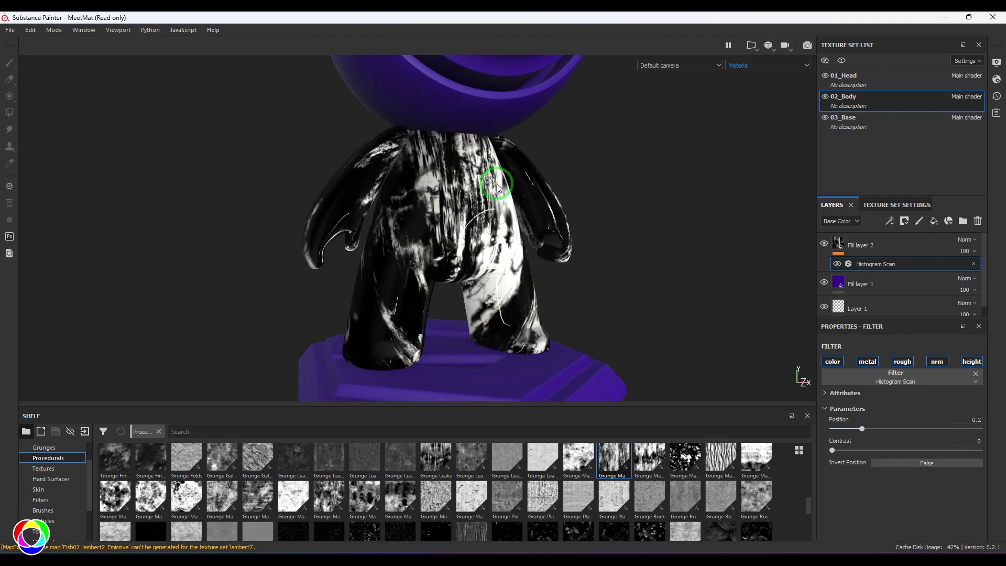
{"action": "left_click_drag", "start_coordinate": [964, 418], "coordinate": [1005, 426]}
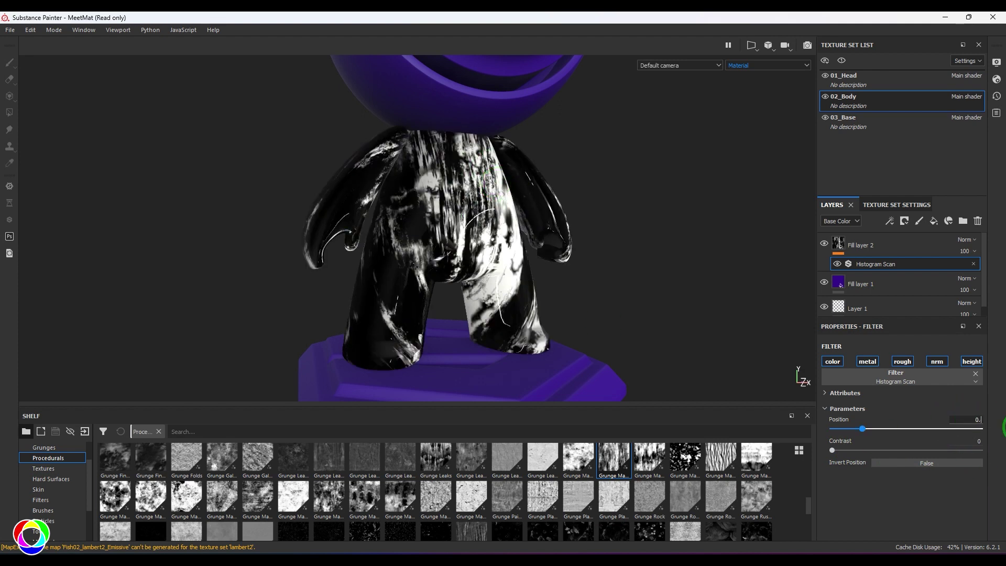
{"action": "type", "text": "8"}
{"action": "key", "text": "Return"}
{"action": "left_click", "coordinate": [975, 419]}
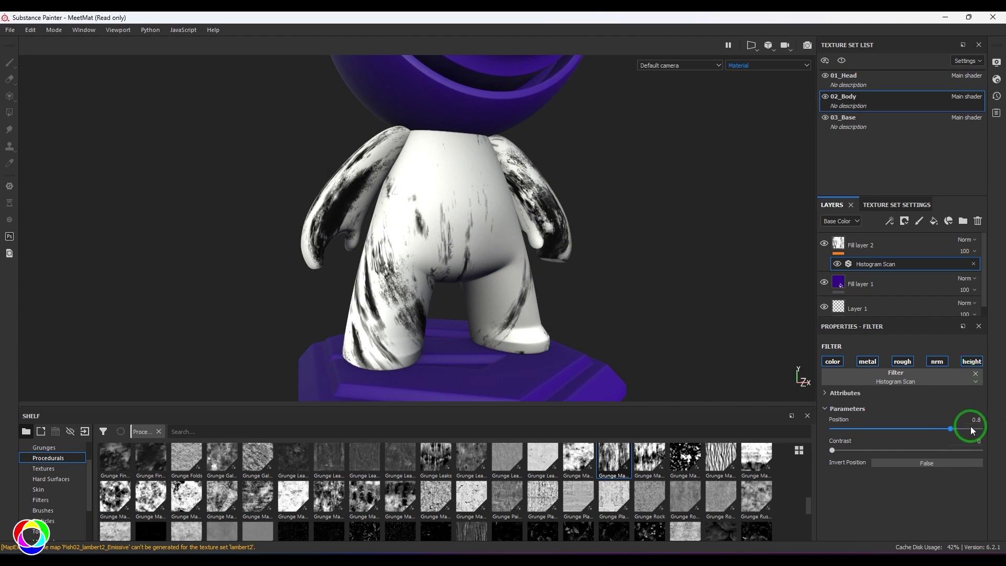
{"action": "left_click", "coordinate": [922, 463]}
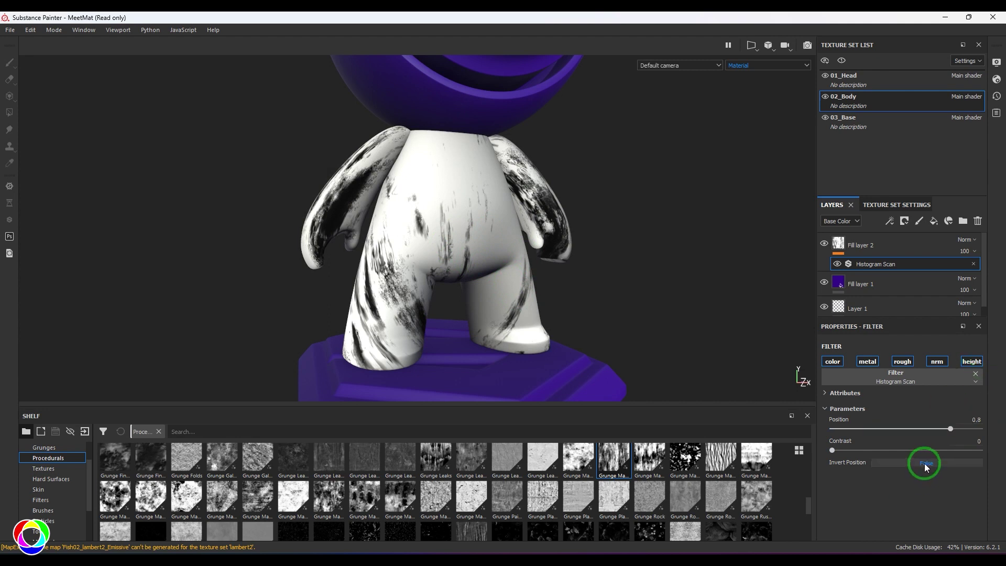
{"action": "left_click", "coordinate": [454, 251]}
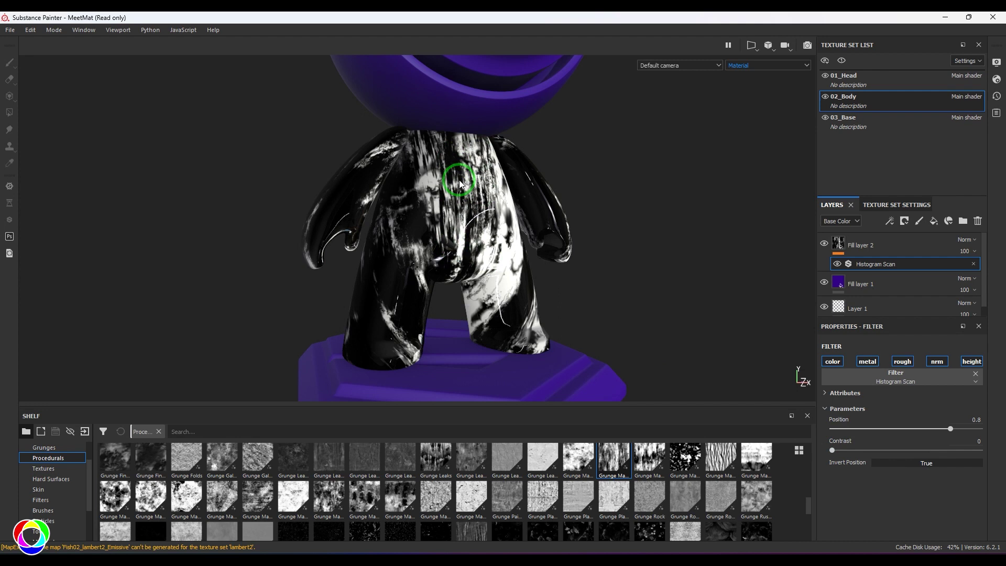
Return the Histogram Scan position to 0.5 and disable Invert Position.
{"action": "left_click_drag", "start_coordinate": [961, 418], "coordinate": [968, 418]}
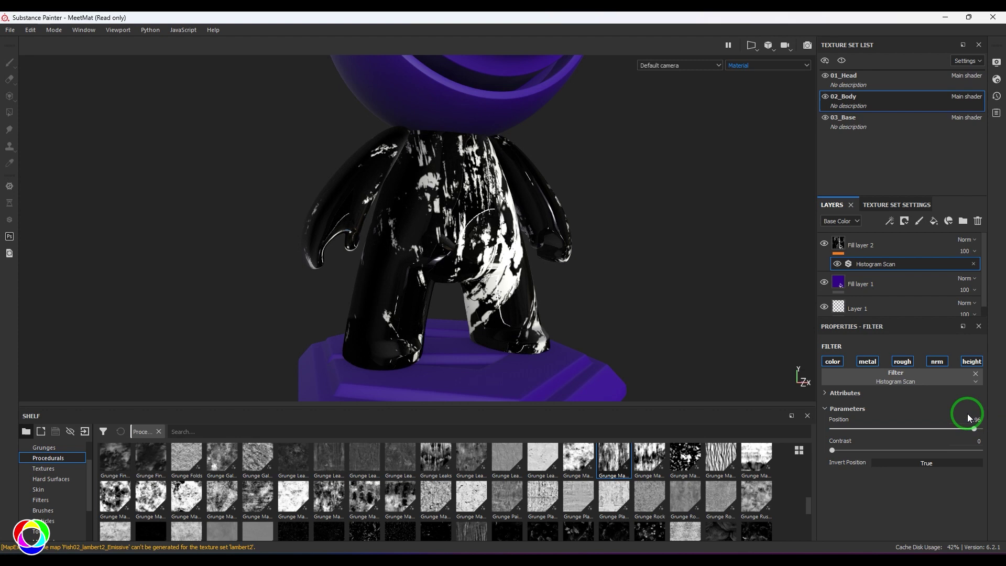
{"action": "key", "text": "ctrl+z"}
{"action": "left_click", "coordinate": [941, 462]}
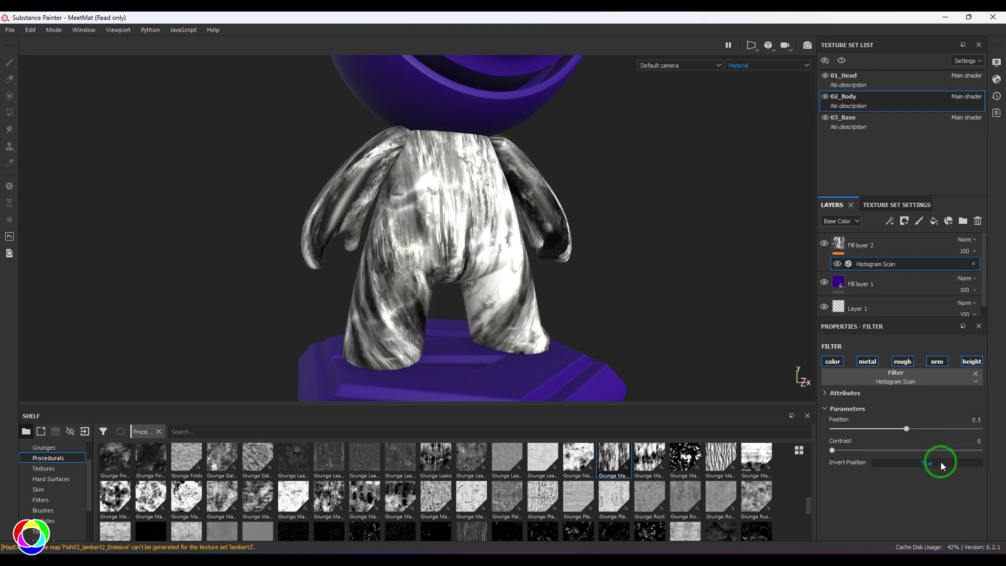
Set the Histogram Scan position to 0.1 and switch Invert Position on and back off to compare the patterns.
{"action": "left_click_drag", "start_coordinate": [966, 420], "coordinate": [1001, 420]}
{"action": "type", "text": "0.1"}
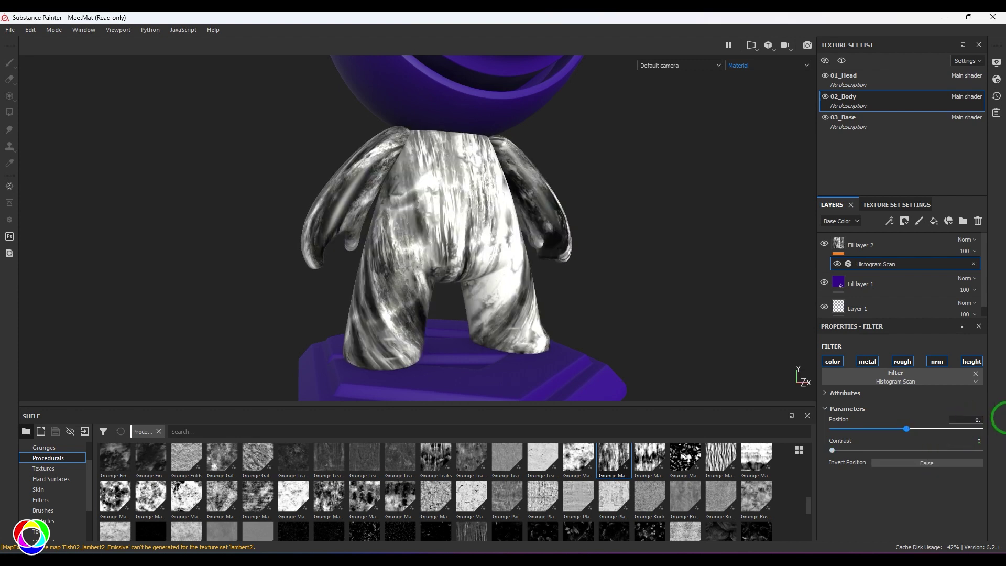
{"action": "key", "text": "Return"}
{"action": "left_click", "coordinate": [825, 473]}
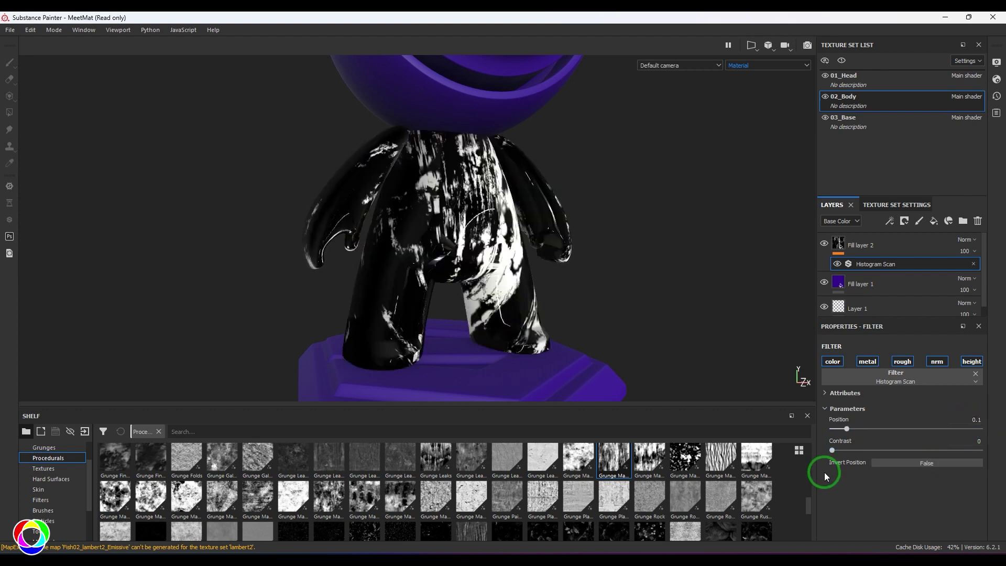
{"action": "left_click", "coordinate": [910, 463]}
{"action": "left_click", "coordinate": [475, 235]}
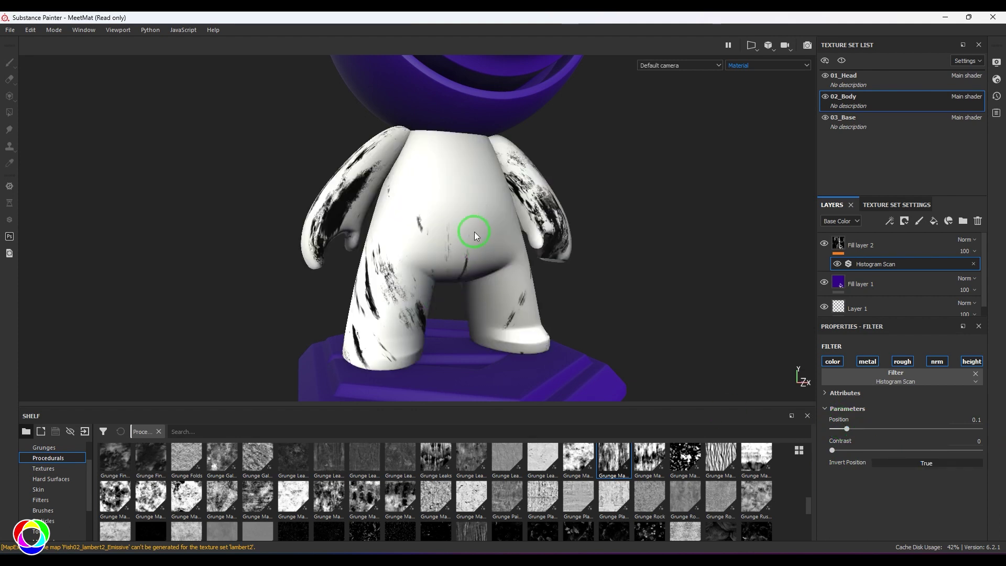
{"action": "left_click", "coordinate": [948, 465]}
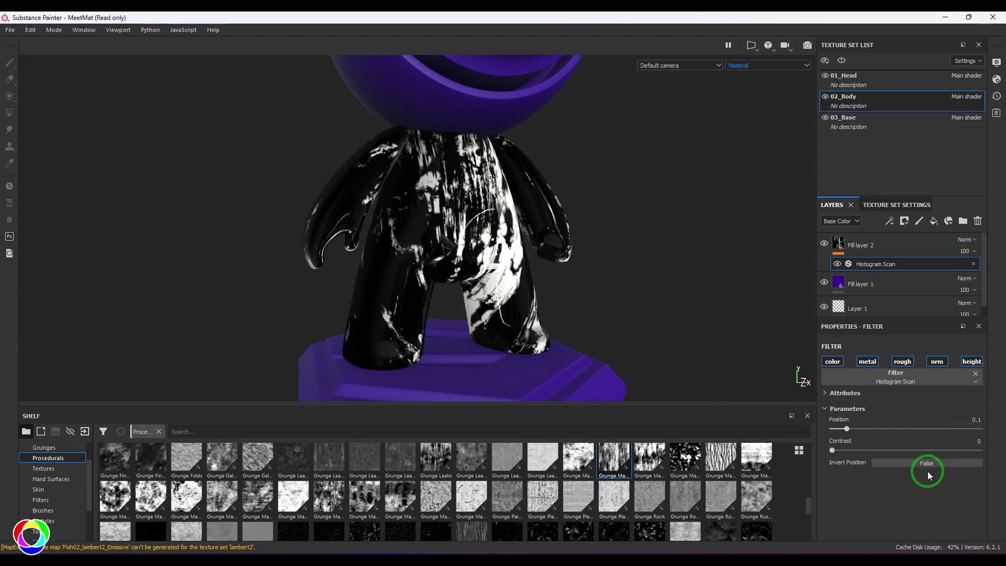
Try a Histogram Scan position of 0.56 with contrast 0.62, and delete the grunge fill layer.
{"action": "left_click_drag", "start_coordinate": [835, 454], "coordinate": [922, 445]}
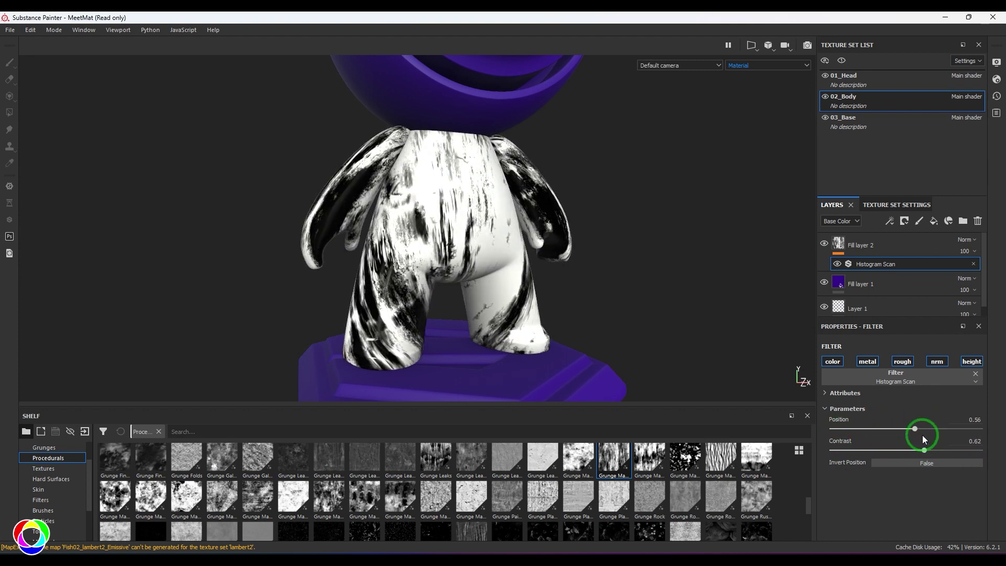
{"action": "left_click", "coordinate": [898, 243]}
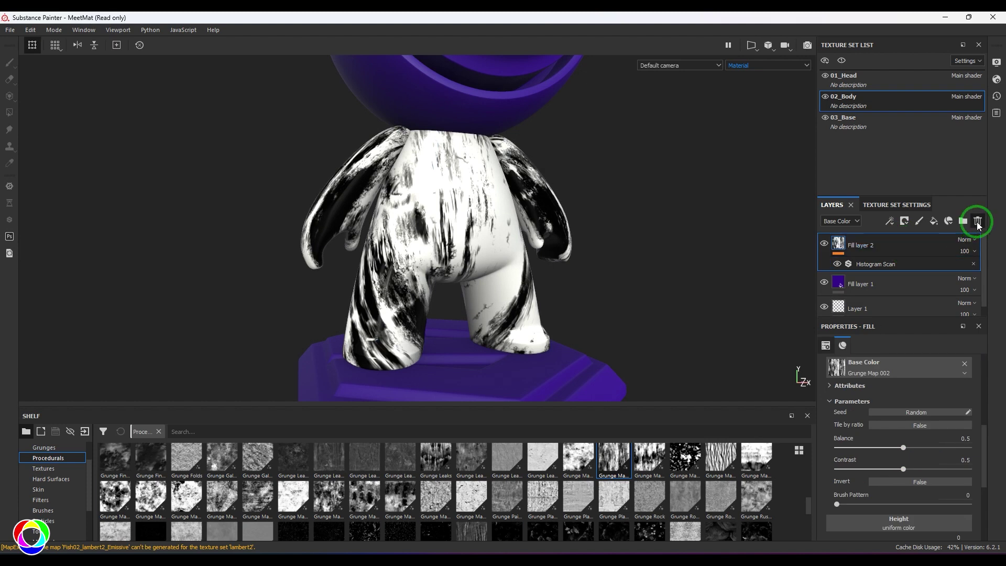
{"action": "left_click", "coordinate": [977, 221]}
Add a fill layer to 02_Body that affects only the roughness channel, and set its roughness to 0.
{"action": "left_click", "coordinate": [933, 221]}
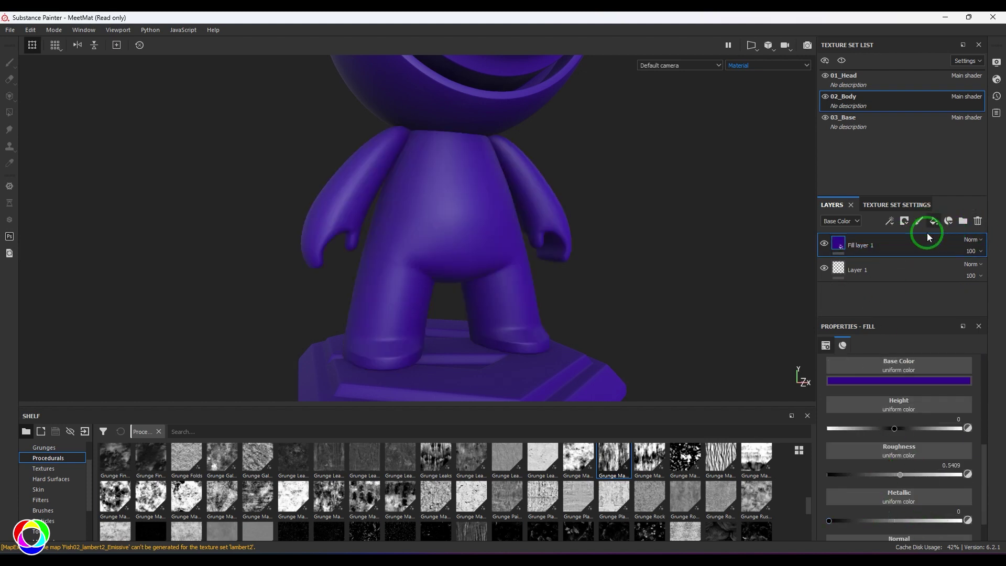
{"action": "scroll", "coordinate": [900, 468], "scroll_direction": "up", "scroll_amount": 3}
{"action": "left_click", "coordinate": [837, 434]}
{"action": "left_click", "coordinate": [868, 434]}
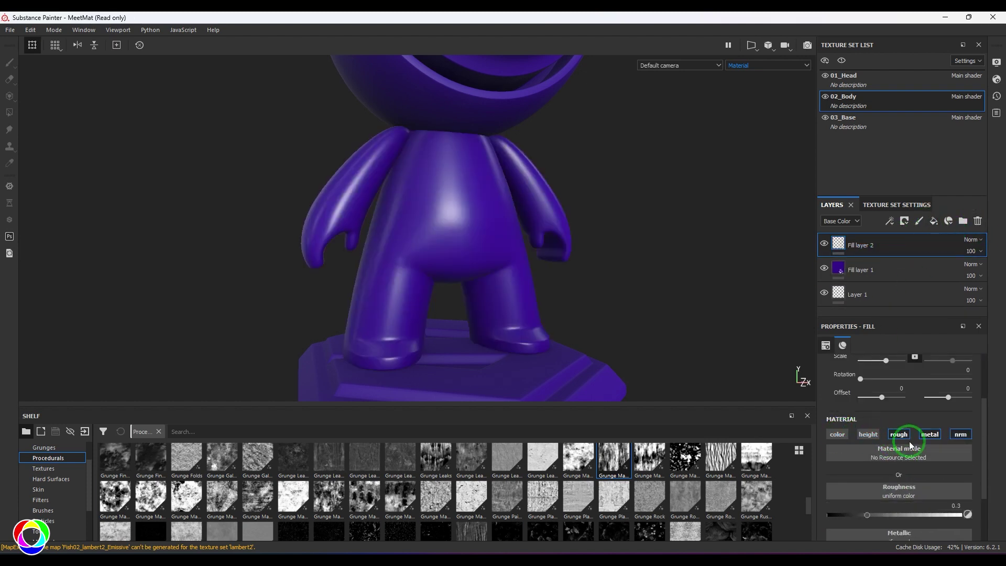
{"action": "left_click", "coordinate": [929, 434]}
{"action": "left_click", "coordinate": [960, 433]}
{"action": "left_click_drag", "start_coordinate": [868, 515], "coordinate": [827, 518]}
Toggle the visibility of the roughness-only fill layer to compare the body with and without gloss.
{"action": "left_click", "coordinate": [824, 243]}
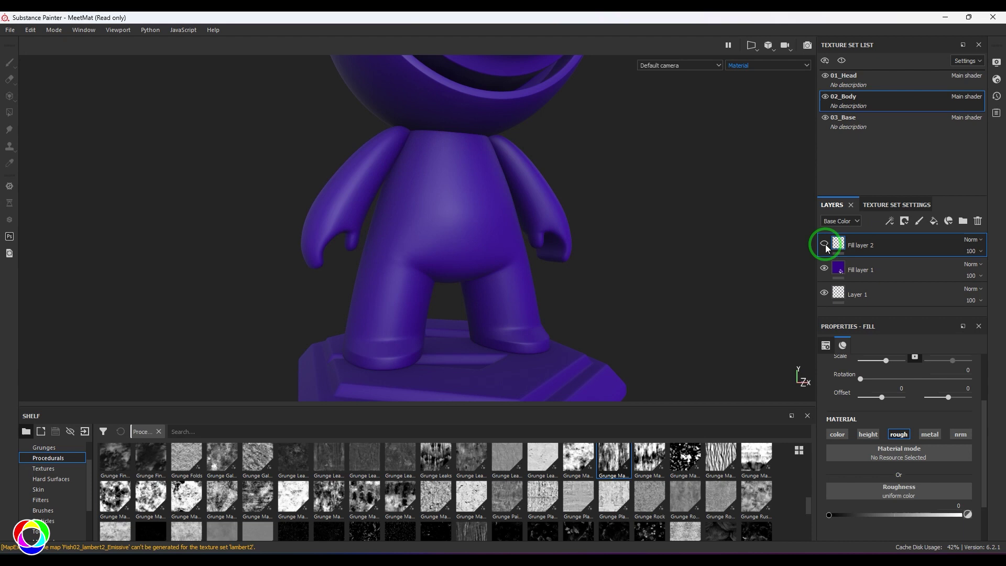
{"action": "left_click", "coordinate": [824, 243]}
{"action": "left_click", "coordinate": [824, 244]}
{"action": "left_click", "coordinate": [824, 244]}
Add a white mask to the roughness-only Fill layer 2.
{"action": "left_click", "coordinate": [838, 243]}
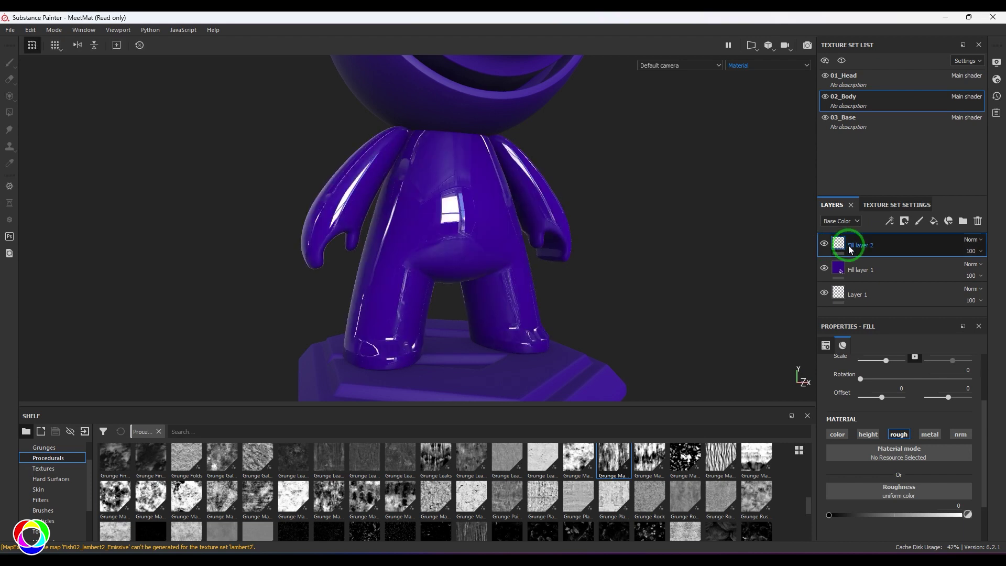
{"action": "left_click", "coordinate": [904, 221]}
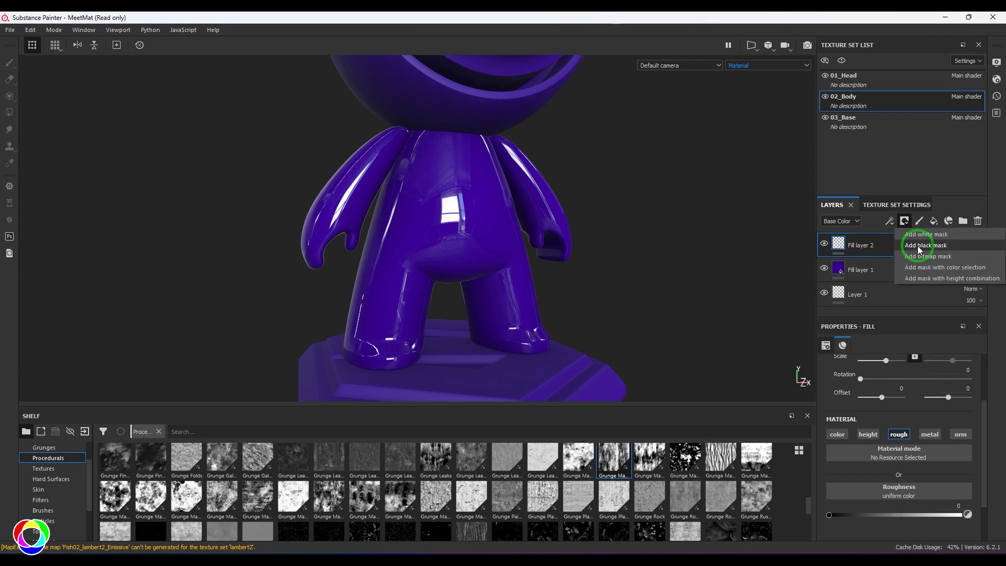
{"action": "left_click", "coordinate": [917, 234]}
Add a fill to the mask of Fill layer 2 and assign the Grunge Stains Heavy procedural as its grayscale.
{"action": "left_click", "coordinate": [890, 221]}
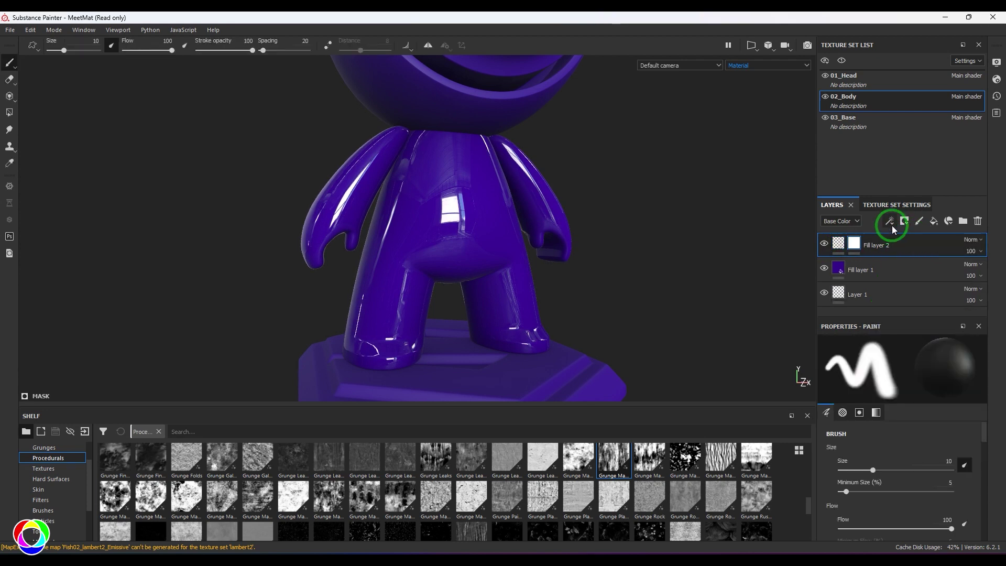
{"action": "left_click", "coordinate": [928, 260]}
{"action": "left_click", "coordinate": [871, 486]}
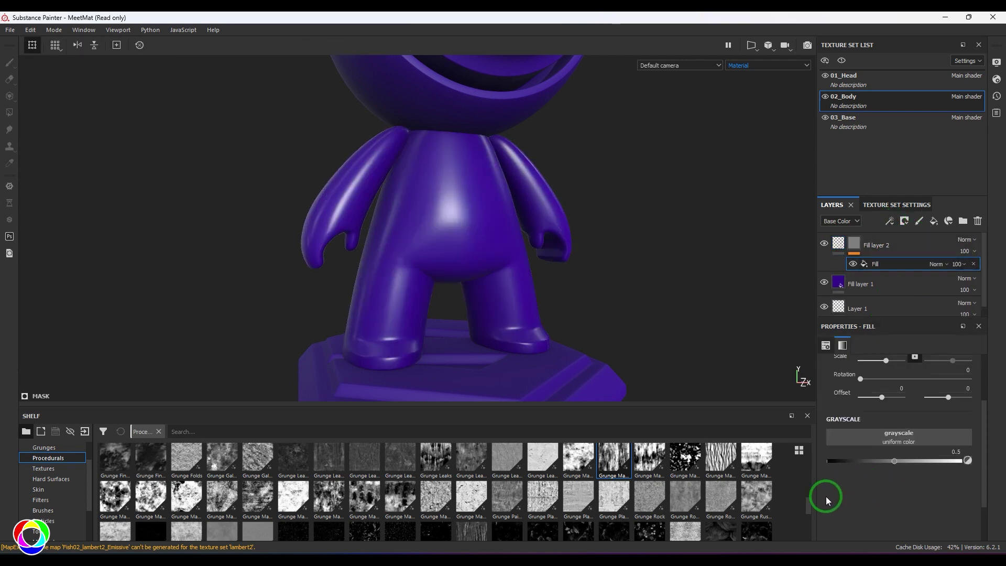
{"action": "mouse_move", "coordinate": [746, 504]}
{"action": "left_click_drag", "start_coordinate": [808, 505], "coordinate": [810, 509]}
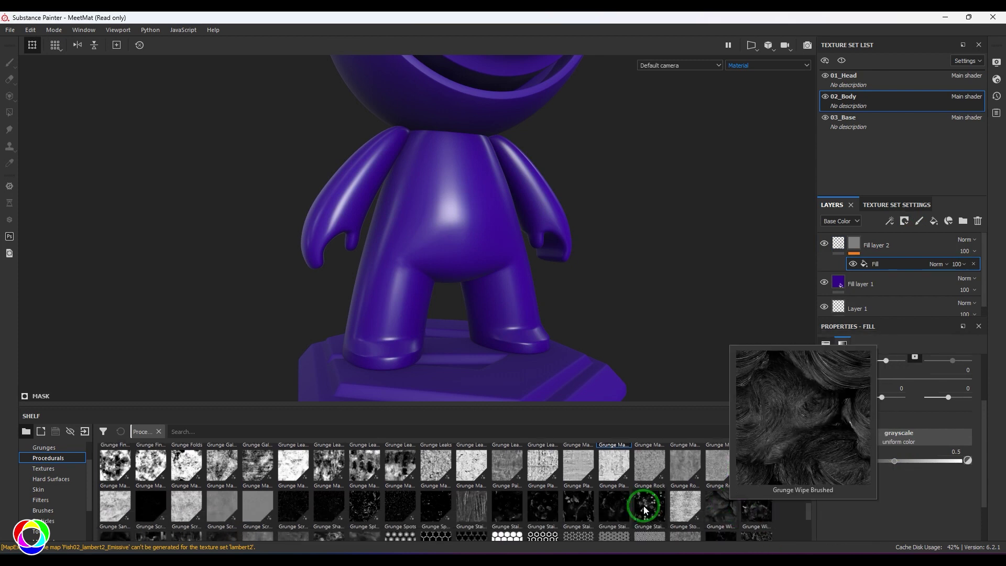
{"action": "mouse_move", "coordinate": [601, 512]}
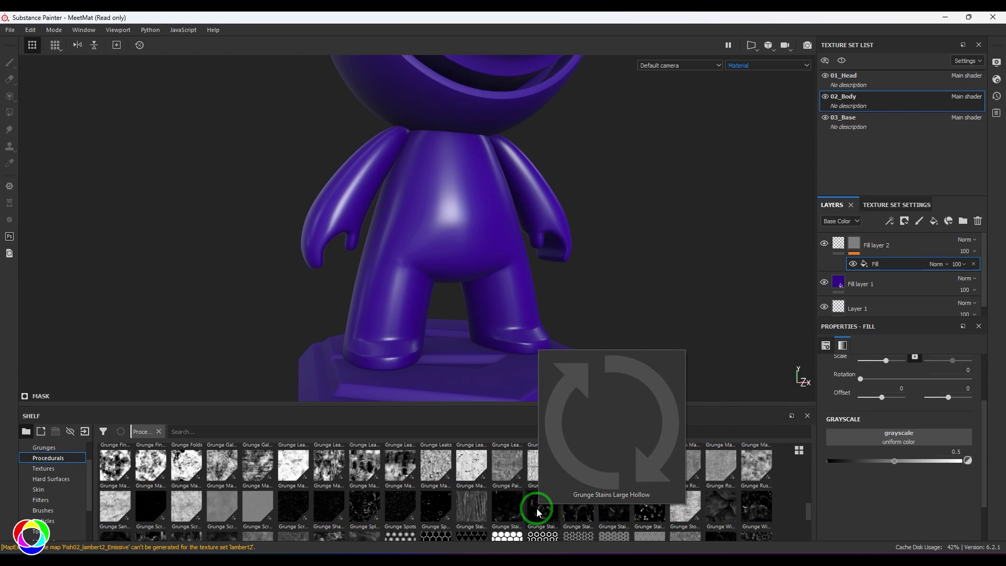
{"action": "mouse_move", "coordinate": [499, 512]}
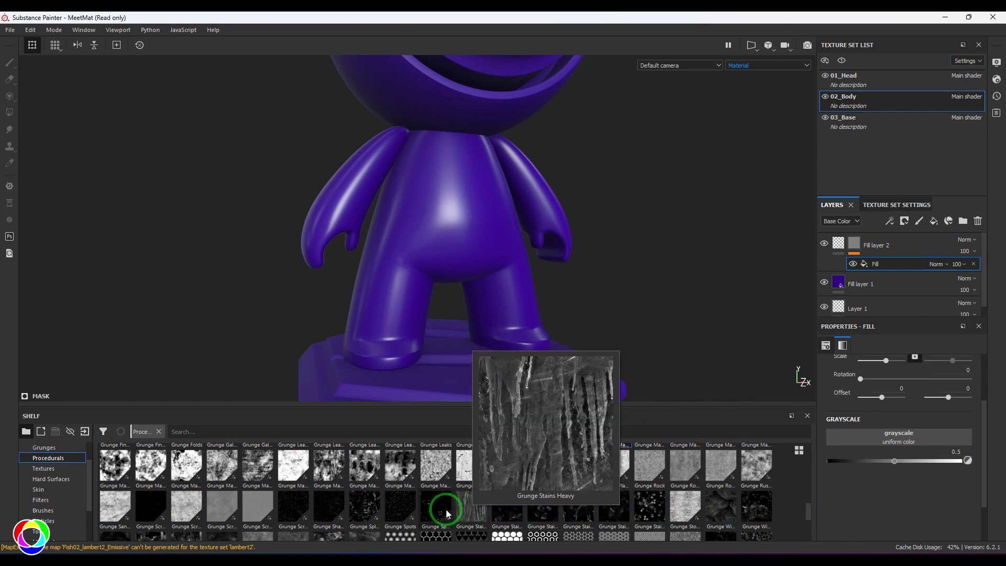
{"action": "mouse_move", "coordinate": [401, 513]}
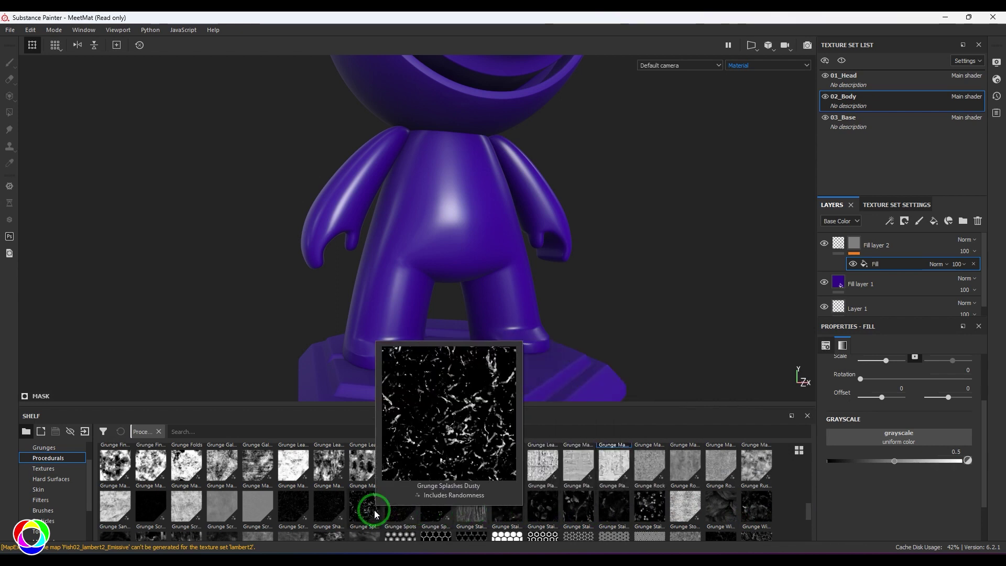
{"action": "mouse_move", "coordinate": [303, 503]}
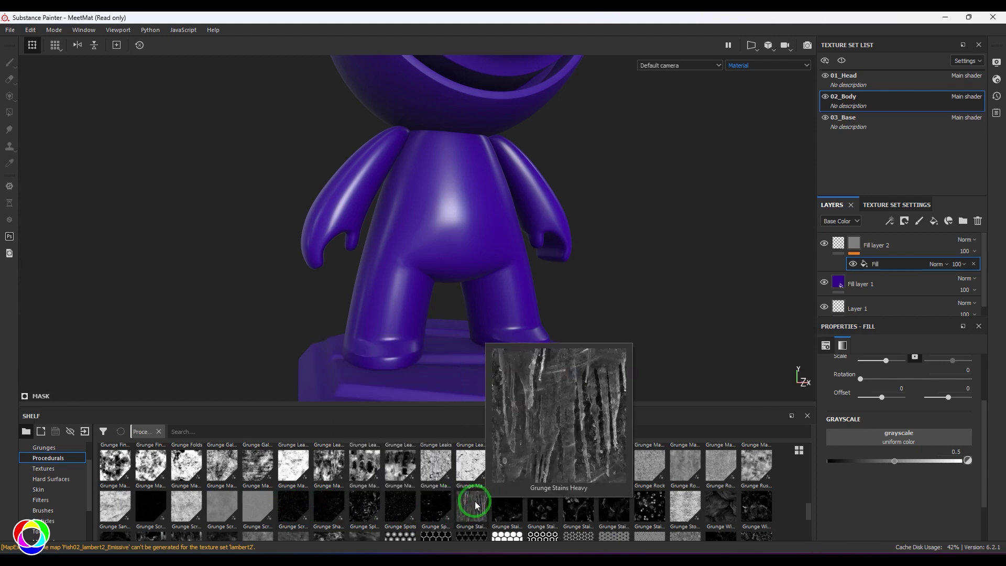
{"action": "left_click_drag", "start_coordinate": [461, 506], "coordinate": [908, 443]}
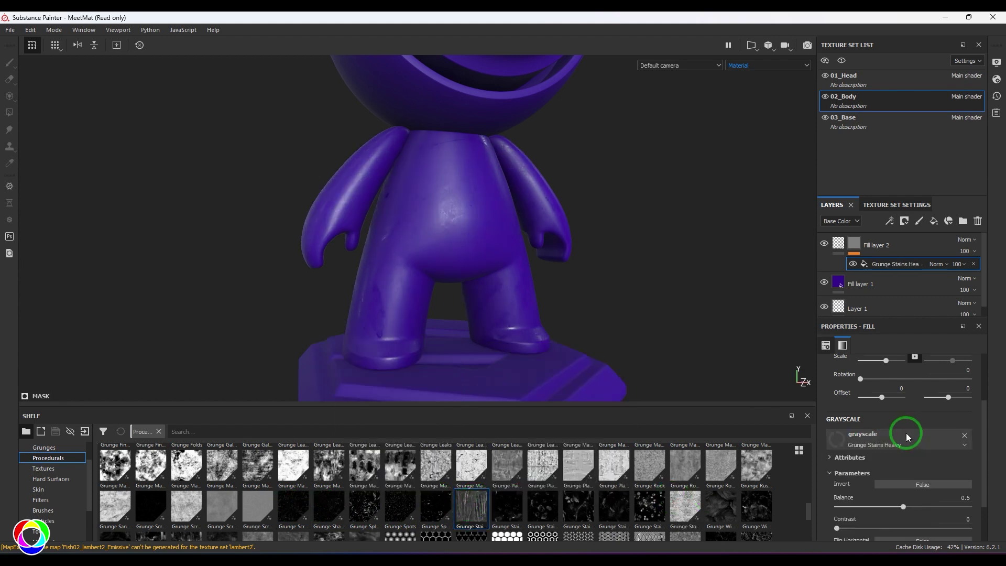
{"action": "scroll", "coordinate": [899, 394], "scroll_direction": "up", "scroll_amount": 2}
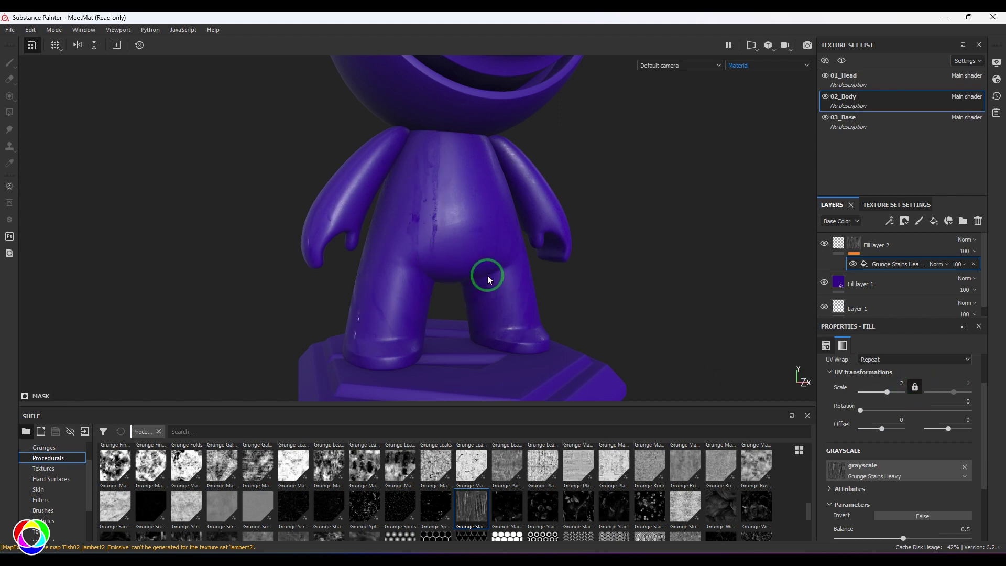
Add a Histogram Scan filter above the grunge fill in the mask and set its position to 0.72.
{"action": "left_click", "coordinate": [889, 221]}
{"action": "left_click", "coordinate": [914, 298]}
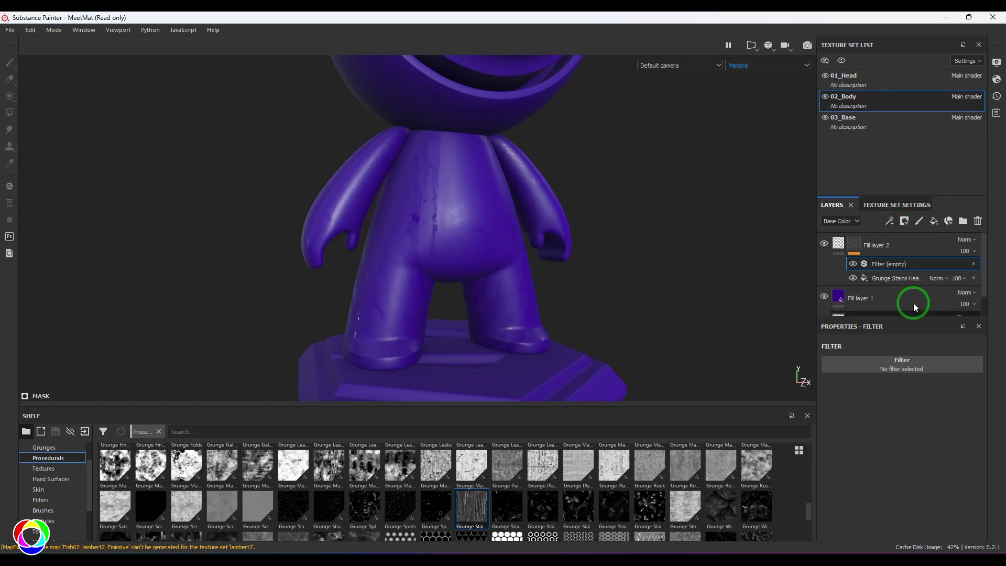
{"action": "left_click", "coordinate": [900, 364]}
{"action": "left_click", "coordinate": [867, 422]}
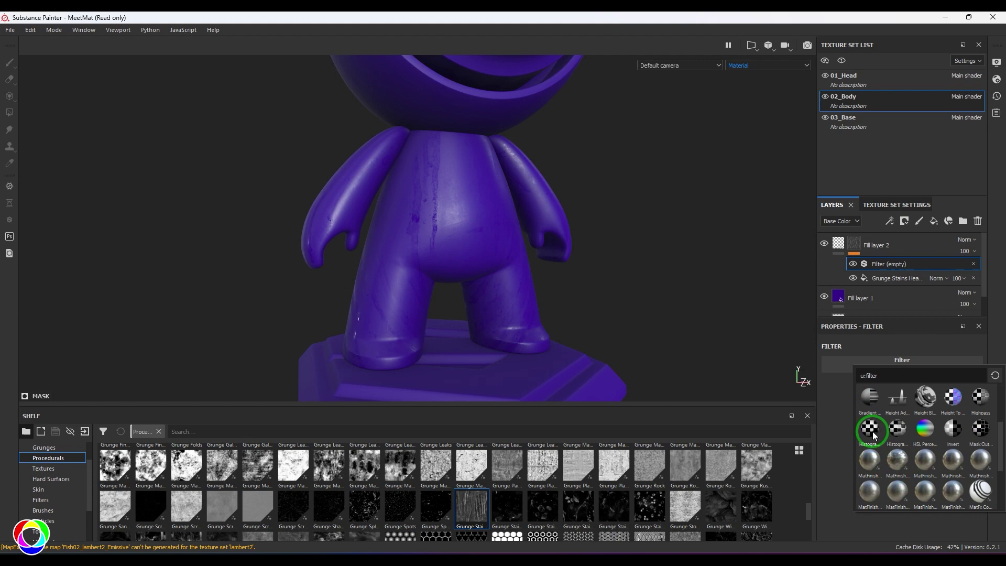
{"action": "left_click_drag", "start_coordinate": [892, 419], "coordinate": [938, 408]}
{"action": "left_click_drag", "start_coordinate": [618, 243], "coordinate": [545, 266], "text": "alt"}
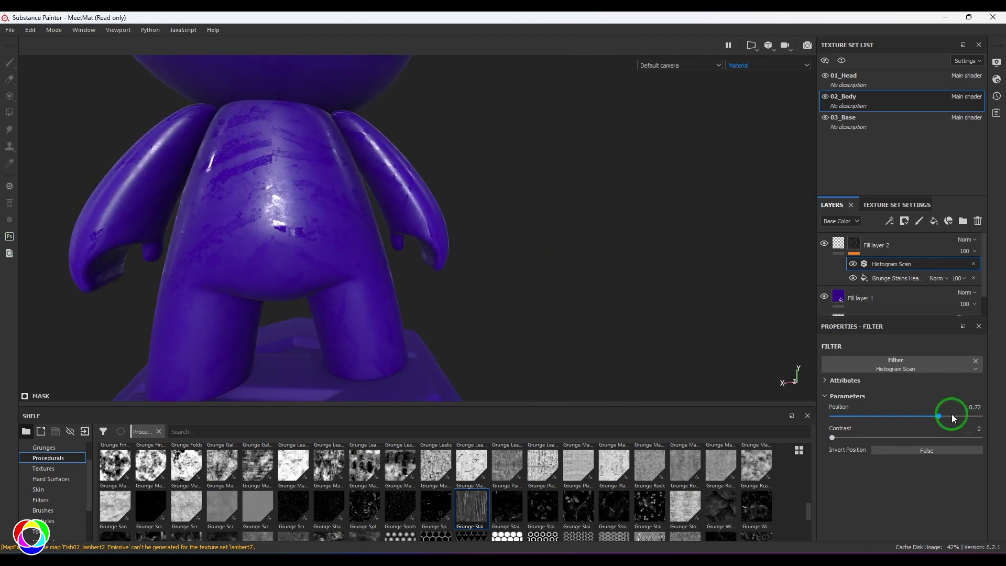
Set the UV rotation of the Grunge Stains Heavy fill to 90 and inspect the stain direction on the body.
{"action": "left_click", "coordinate": [908, 279]}
{"action": "left_click", "coordinate": [929, 401]}
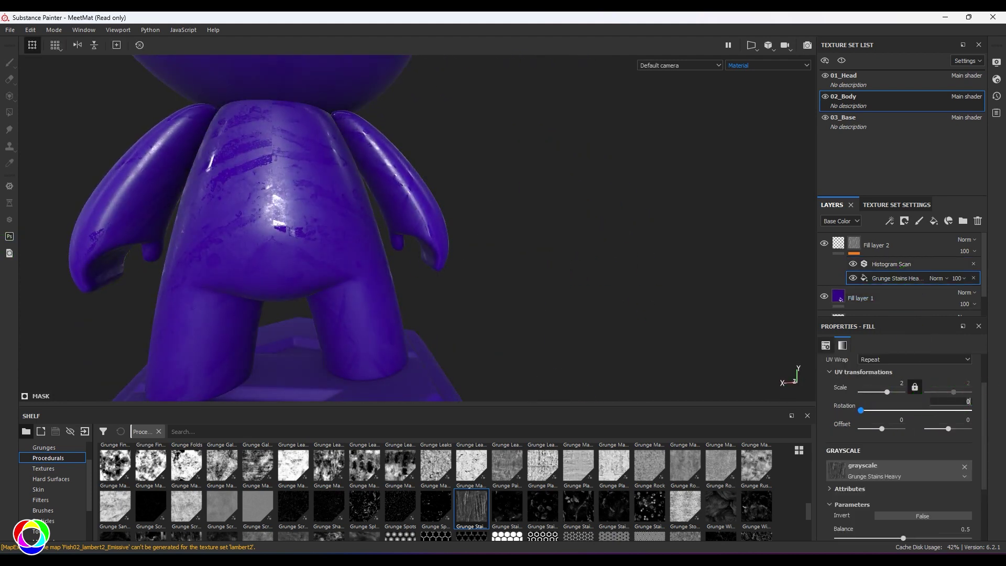
{"action": "type", "text": "90"}
{"action": "key", "text": "Return"}
{"action": "left_click_drag", "start_coordinate": [608, 294], "coordinate": [483, 213], "text": "alt"}
{"action": "right_click_drag", "start_coordinate": [482, 213], "coordinate": [466, 216], "text": "alt"}
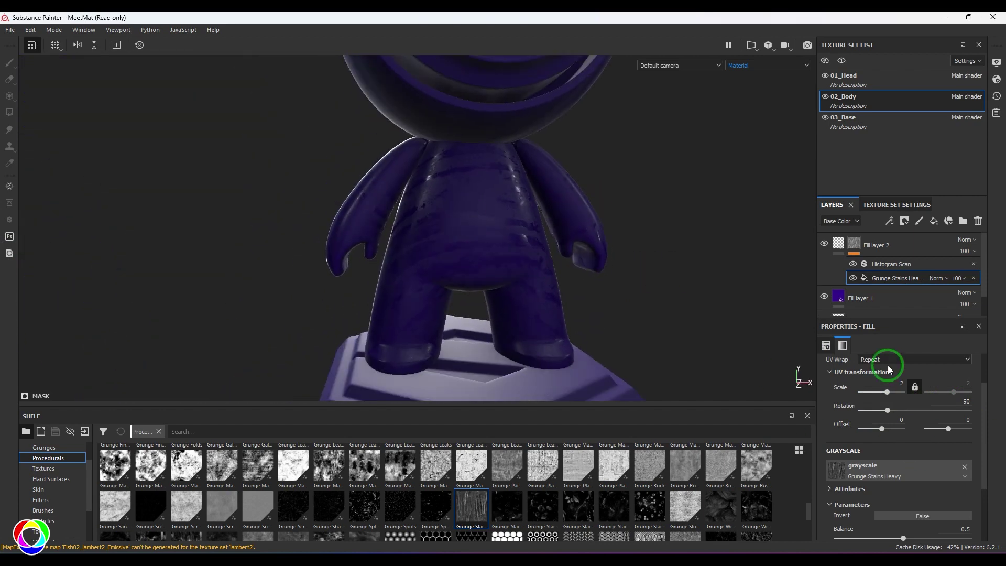
Switch the Grunge Stains Heavy fill to tri-planar projection and set its rotation to 0.
{"action": "scroll", "coordinate": [919, 387], "scroll_direction": "up", "scroll_amount": 3}
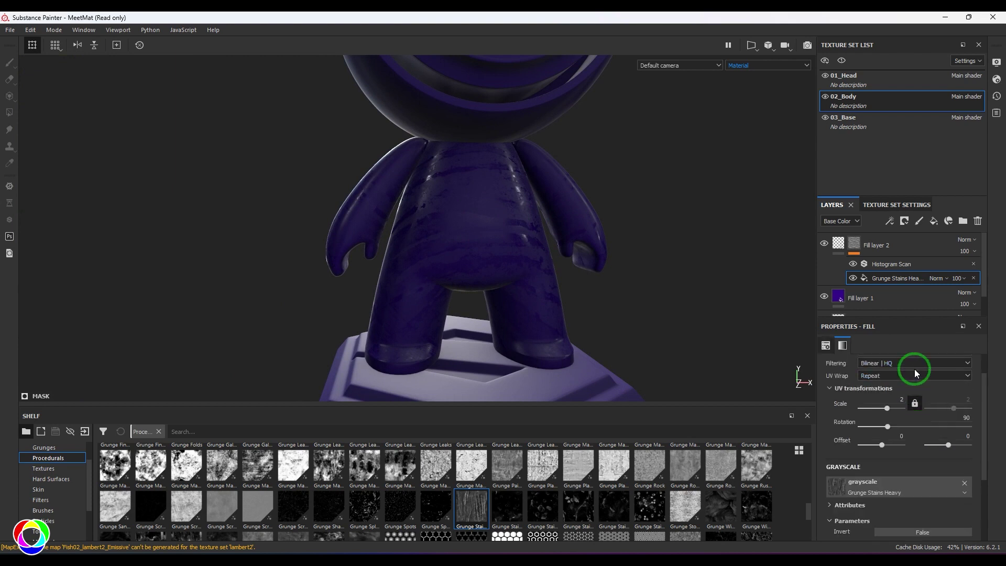
{"action": "left_click", "coordinate": [920, 382]}
{"action": "left_click", "coordinate": [918, 404]}
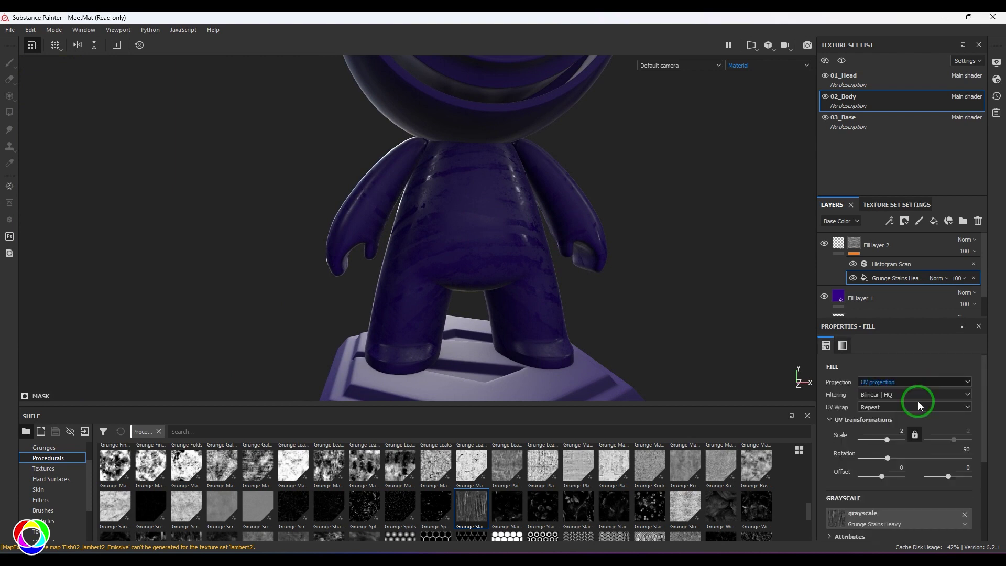
{"action": "right_click_drag", "start_coordinate": [629, 268], "coordinate": [335, 263], "text": "alt"}
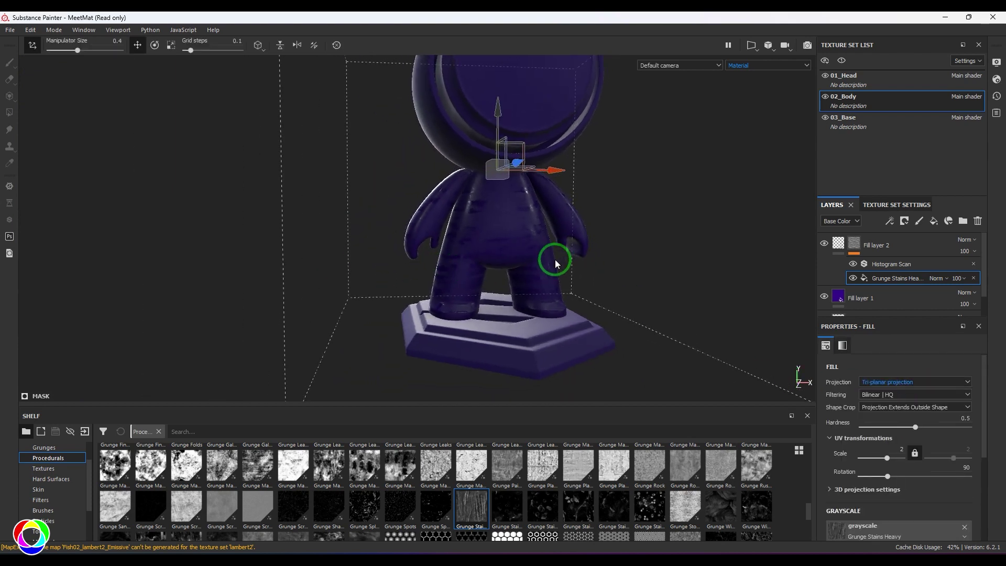
{"action": "left_click_drag", "start_coordinate": [958, 467], "coordinate": [989, 472]}
{"action": "type", "text": "0"}
{"action": "key", "text": "Return"}
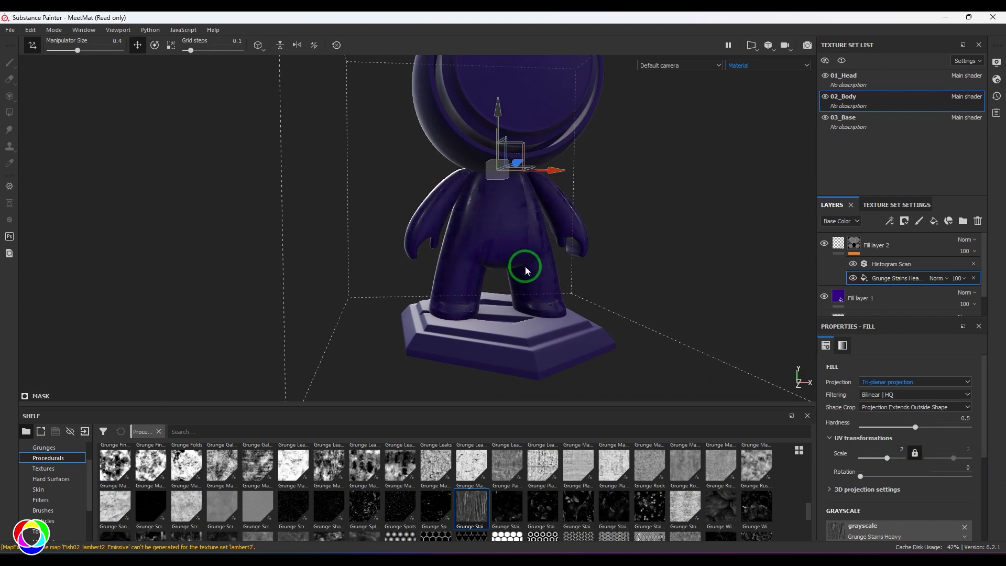
{"action": "left_click_drag", "start_coordinate": [602, 269], "coordinate": [308, 279], "text": "alt"}
{"action": "left_click_drag", "start_coordinate": [550, 281], "coordinate": [574, 318], "text": "alt"}
{"action": "scroll", "coordinate": [574, 318], "scroll_direction": "up", "scroll_amount": 1}
Try a Histogram Scan contrast of 0.42, return it to 0, and set the position to 0.84.
{"action": "left_click", "coordinate": [907, 265]}
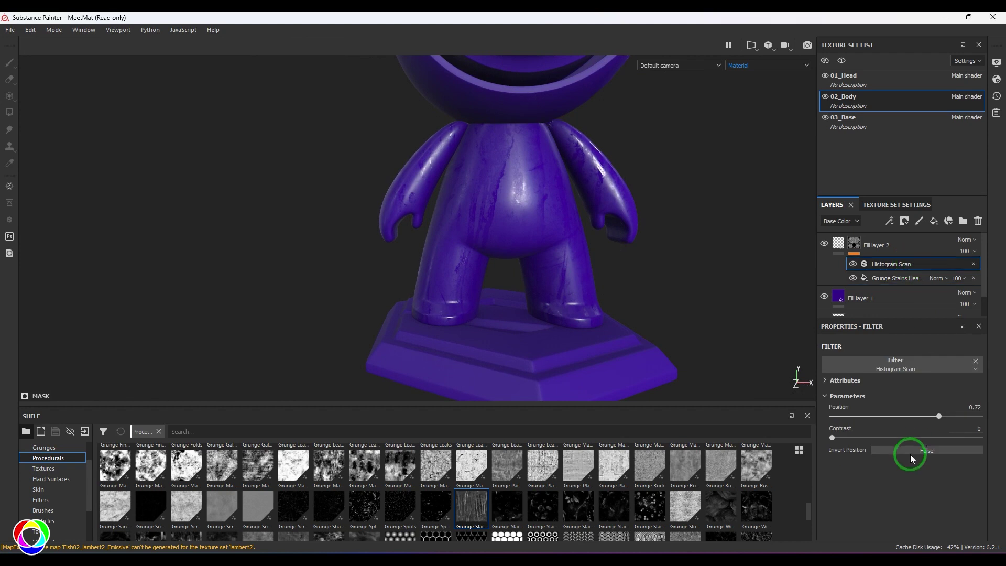
{"action": "mouse_move", "coordinate": [938, 416]}
{"action": "left_mouse_down"}
{"action": "mouse_move", "coordinate": [806, 417]}
{"action": "mouse_move", "coordinate": [964, 417]}
{"action": "mouse_move", "coordinate": [947, 427]}
{"action": "left_mouse_up"}
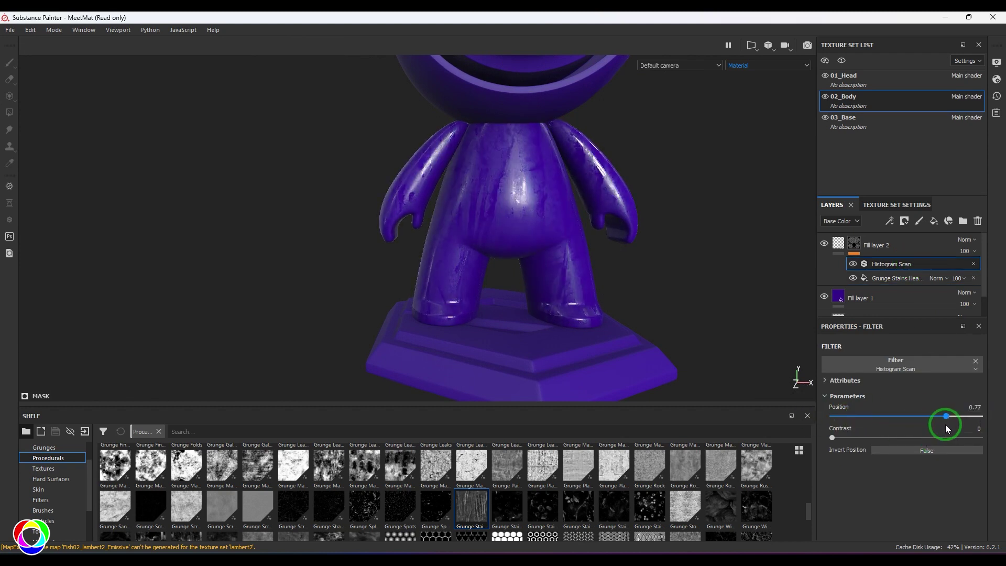
{"action": "left_click_drag", "start_coordinate": [833, 438], "coordinate": [787, 437]}
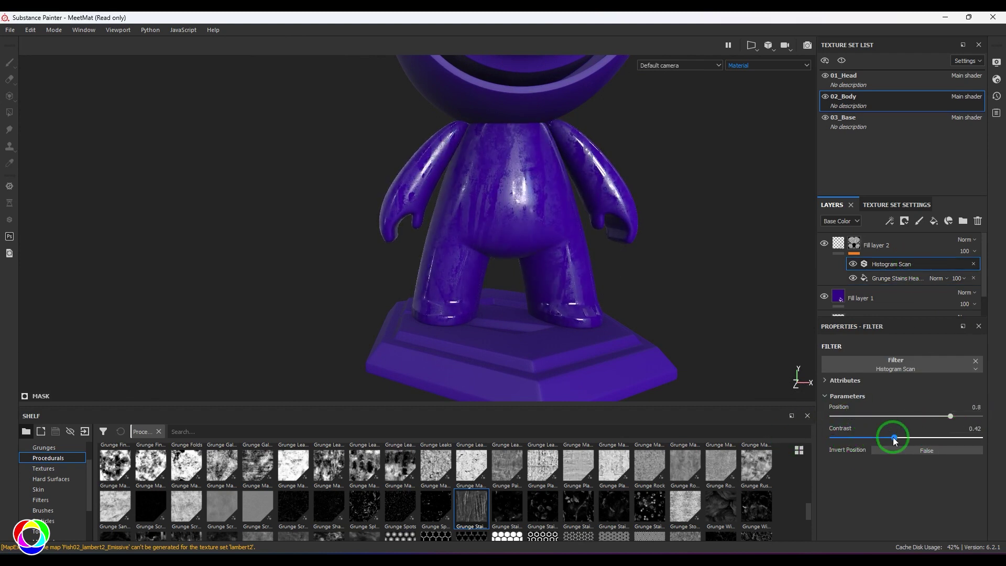
{"action": "mouse_move", "coordinate": [890, 414]}
{"action": "left_mouse_down"}
{"action": "mouse_move", "coordinate": [859, 418]}
{"action": "mouse_move", "coordinate": [955, 424]}
{"action": "left_mouse_up"}
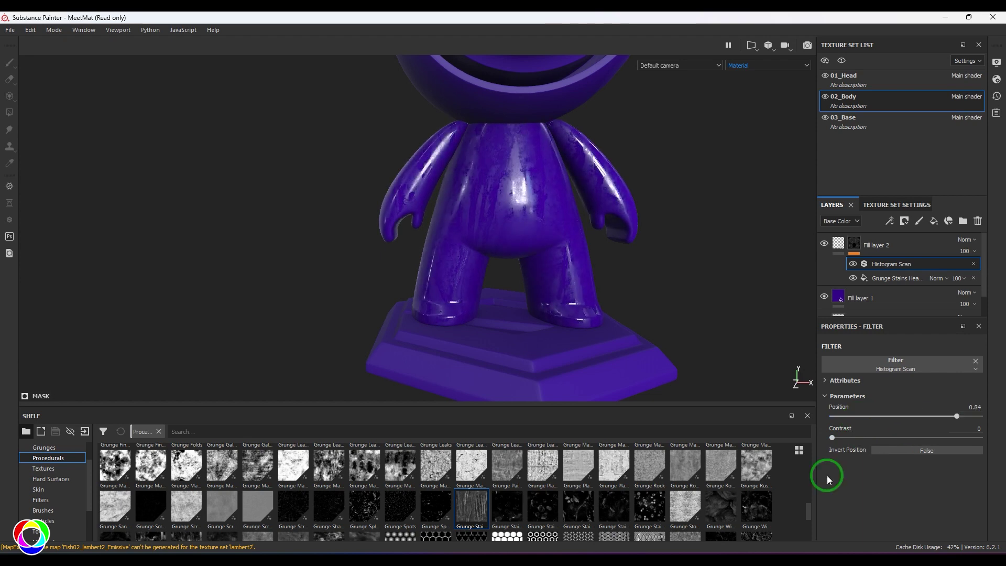
Try Grunge Stains Hollow in the mask fill with a Histogram Scan position of 0.88, and replace it with Grunge Stains Leaky.
{"action": "left_click", "coordinate": [894, 279]}
{"action": "scroll", "coordinate": [907, 498], "scroll_direction": "down", "scroll_amount": 1}
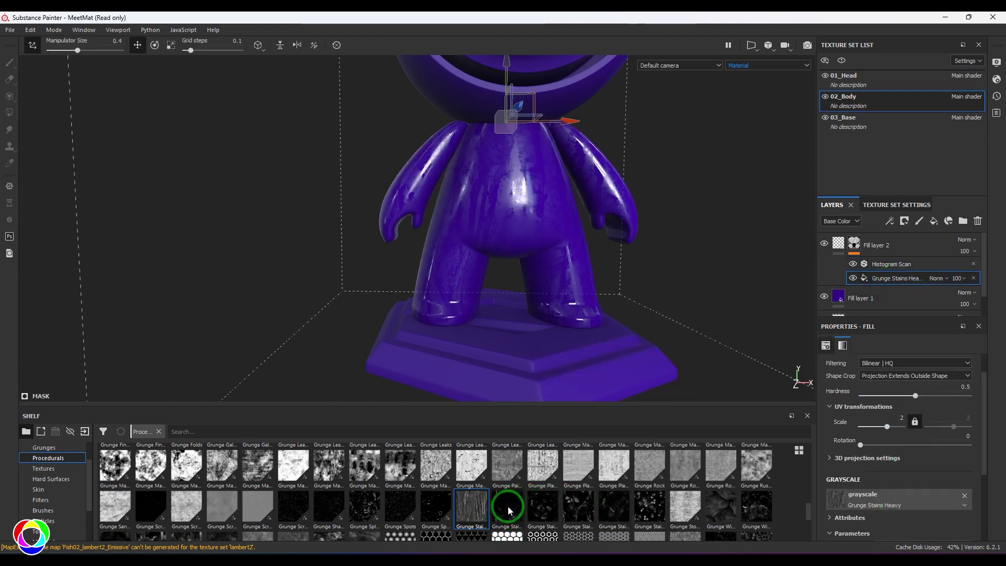
{"action": "left_click_drag", "start_coordinate": [892, 491], "coordinate": [892, 490]}
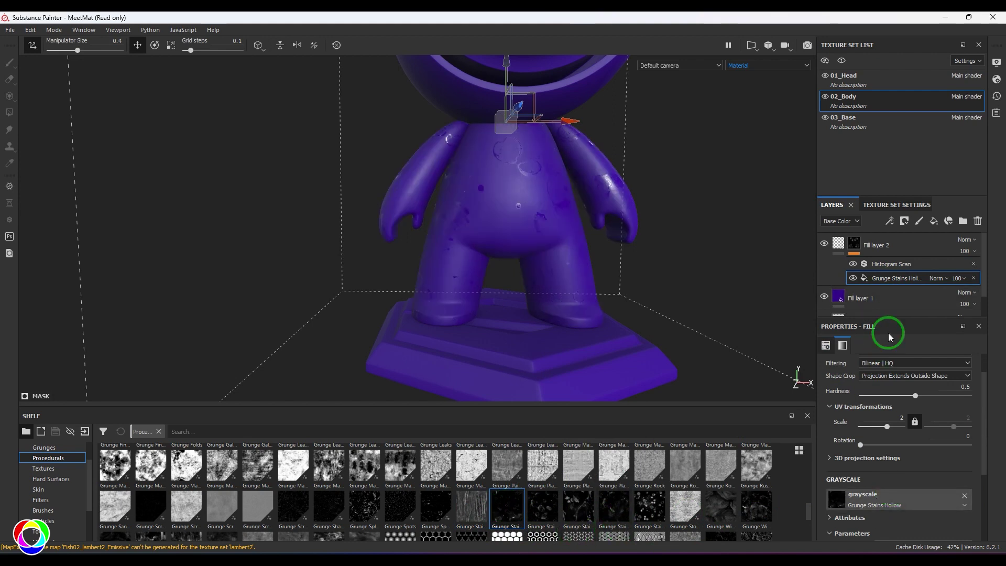
{"action": "left_click", "coordinate": [899, 265]}
{"action": "left_click_drag", "start_coordinate": [890, 413], "coordinate": [962, 415]}
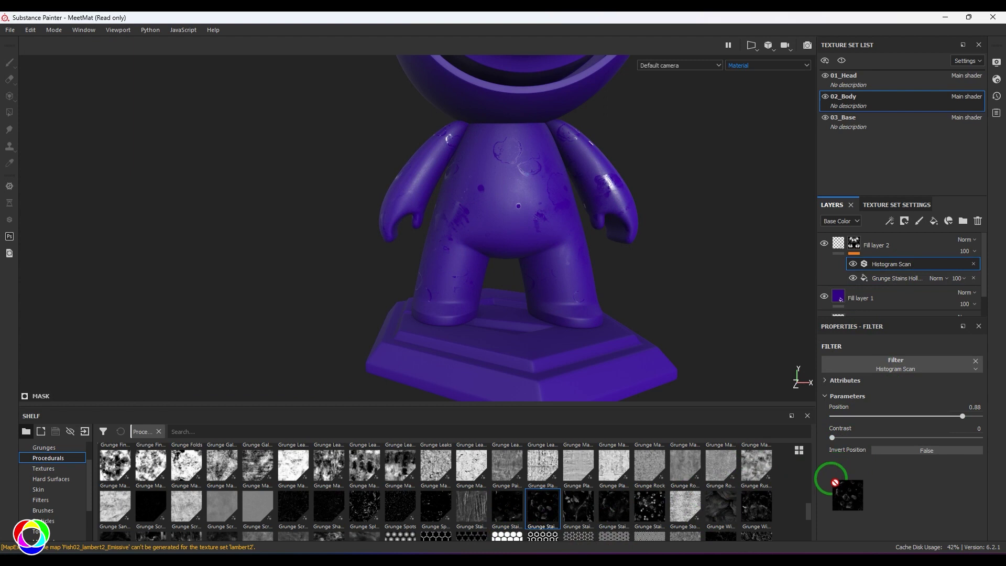
{"action": "left_click_drag", "start_coordinate": [835, 482], "coordinate": [886, 276]}
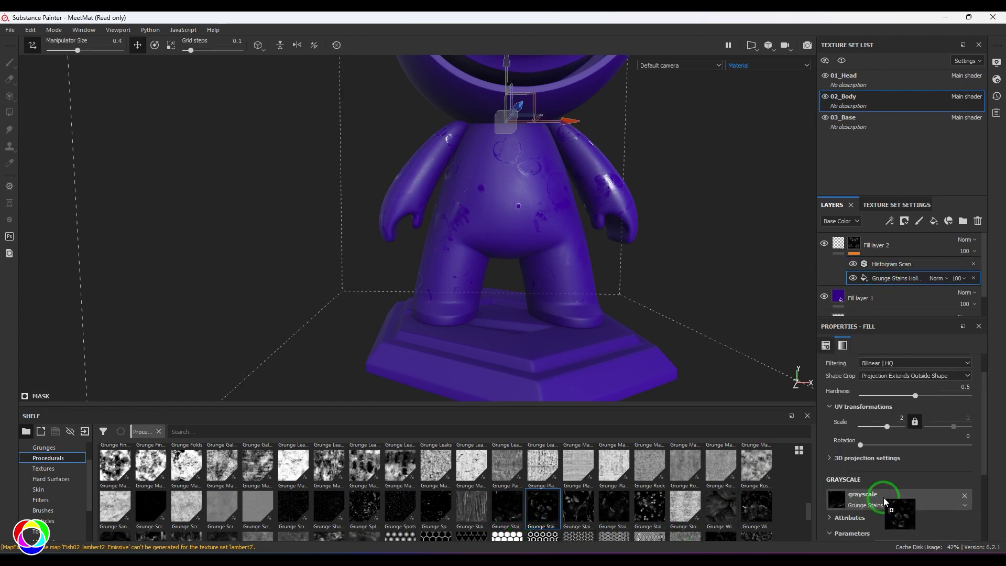
{"action": "left_click_drag", "start_coordinate": [883, 498], "coordinate": [884, 496]}
Replace the mask fill's grunge with Grunge Fingerprints Dirty and set its UV scale to 4.
{"action": "scroll", "coordinate": [608, 499], "scroll_direction": "down", "scroll_amount": 2}
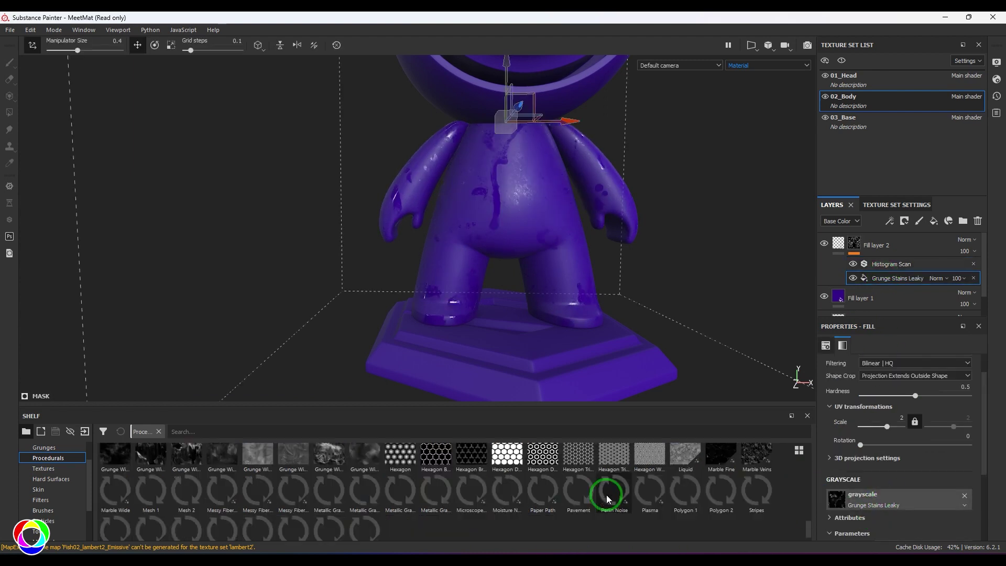
{"action": "scroll", "coordinate": [608, 499], "scroll_direction": "down", "scroll_amount": 1}
{"action": "scroll", "coordinate": [610, 503], "scroll_direction": "up", "scroll_amount": 3}
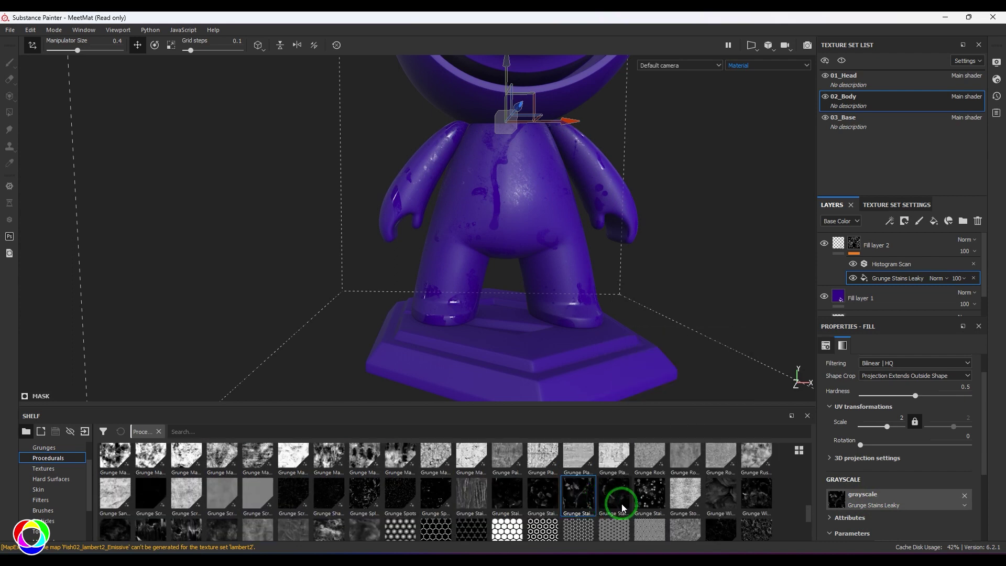
{"action": "scroll", "coordinate": [629, 507], "scroll_direction": "up", "scroll_amount": 3}
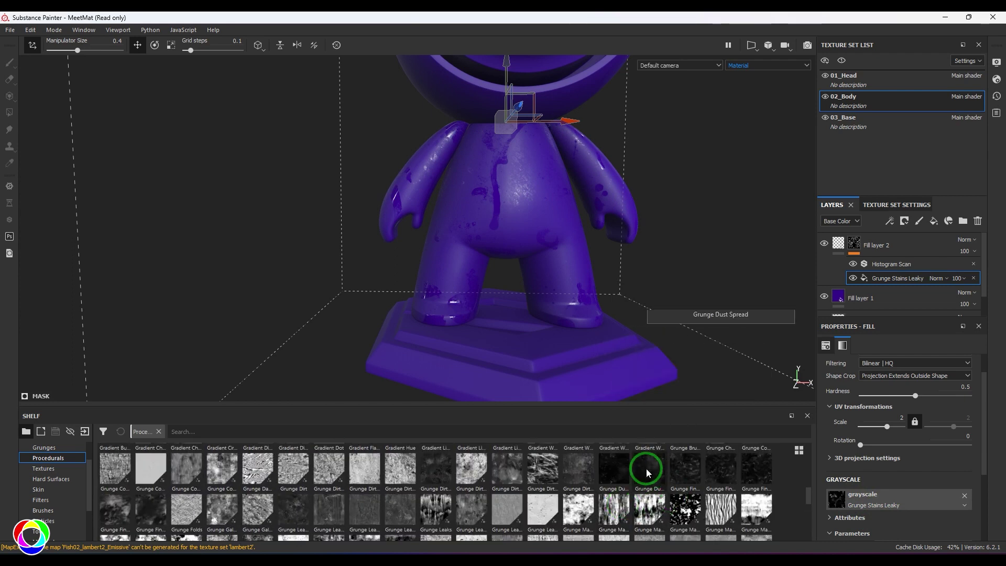
{"action": "left_click_drag", "start_coordinate": [690, 468], "coordinate": [844, 500]}
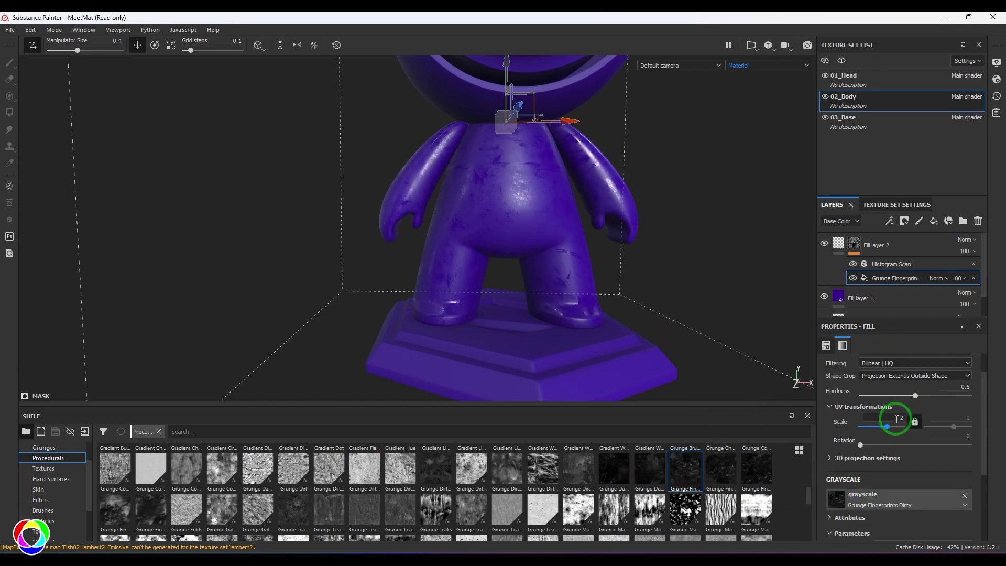
{"action": "type", "text": "4"}
{"action": "key", "text": "Return"}
{"action": "left_click_drag", "start_coordinate": [571, 254], "coordinate": [583, 242], "text": "alt"}
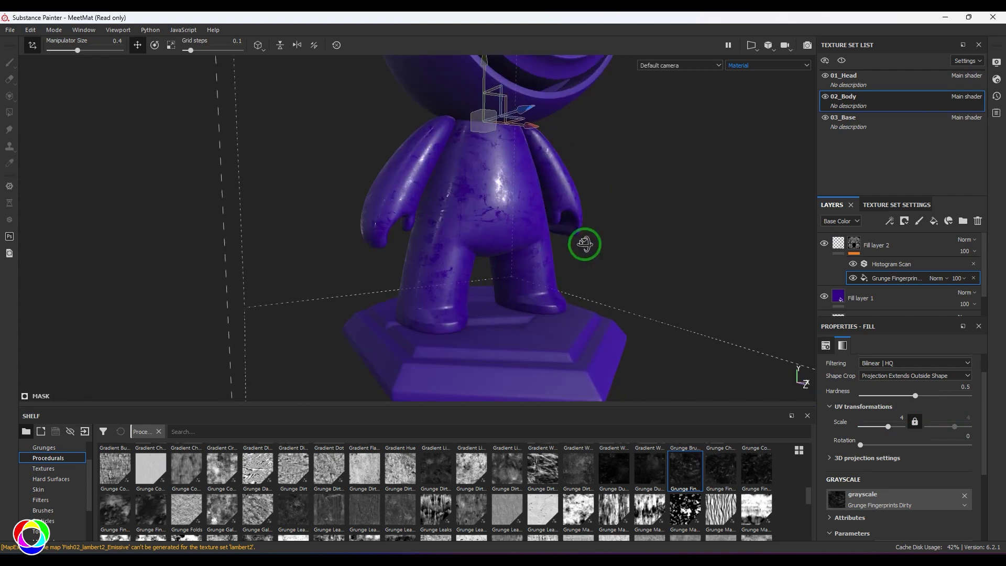
{"action": "right_click_drag", "start_coordinate": [584, 243], "coordinate": [671, 281], "text": "alt"}
{"action": "mouse_move", "coordinate": [671, 281]}
{"action": "left_mouse_down", "text": "alt"}
{"action": "mouse_move", "coordinate": [557, 276]}
{"action": "mouse_move", "coordinate": [655, 276]}
{"action": "left_mouse_up", "text": "alt"}
Set the Histogram Scan position to 0.9, inspect the body, and reselect the Grunge Fingerprints Dirty fill.
{"action": "left_click", "coordinate": [914, 265]}
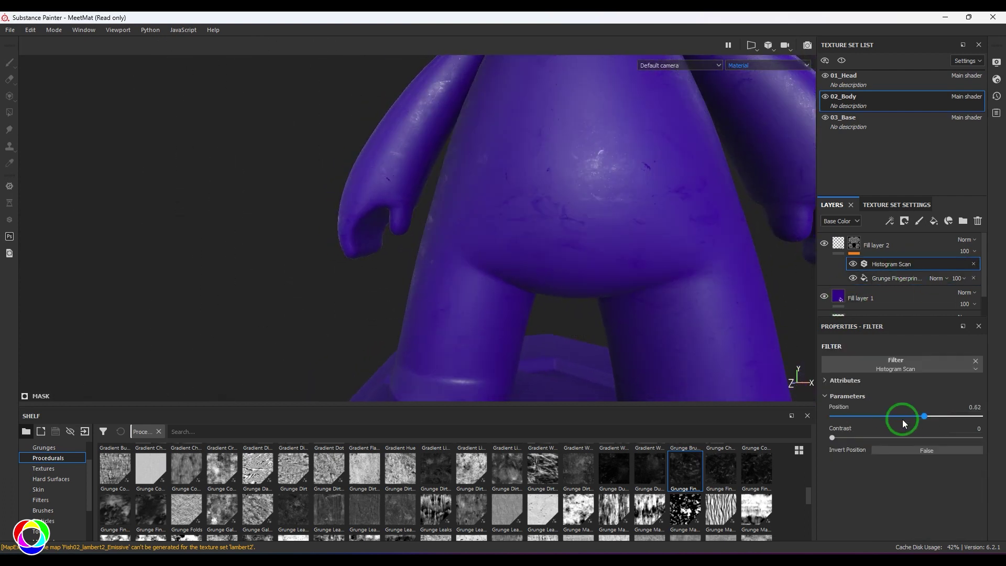
{"action": "left_click_drag", "start_coordinate": [902, 419], "coordinate": [965, 419]}
{"action": "left_click_drag", "start_coordinate": [335, 220], "coordinate": [600, 252], "text": "alt"}
{"action": "left_click", "coordinate": [893, 278]}
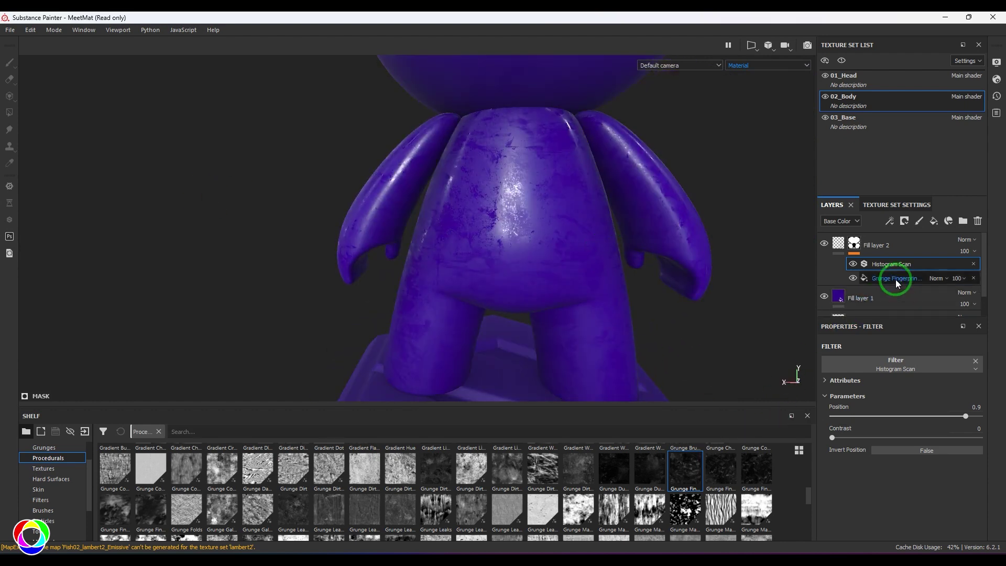
Set Invert to True for the Grunge Fingerprints Dirty fill in Fill layer 2's mask.
{"action": "scroll", "coordinate": [959, 511], "scroll_direction": "down", "scroll_amount": 3}
{"action": "left_click", "coordinate": [928, 451]}
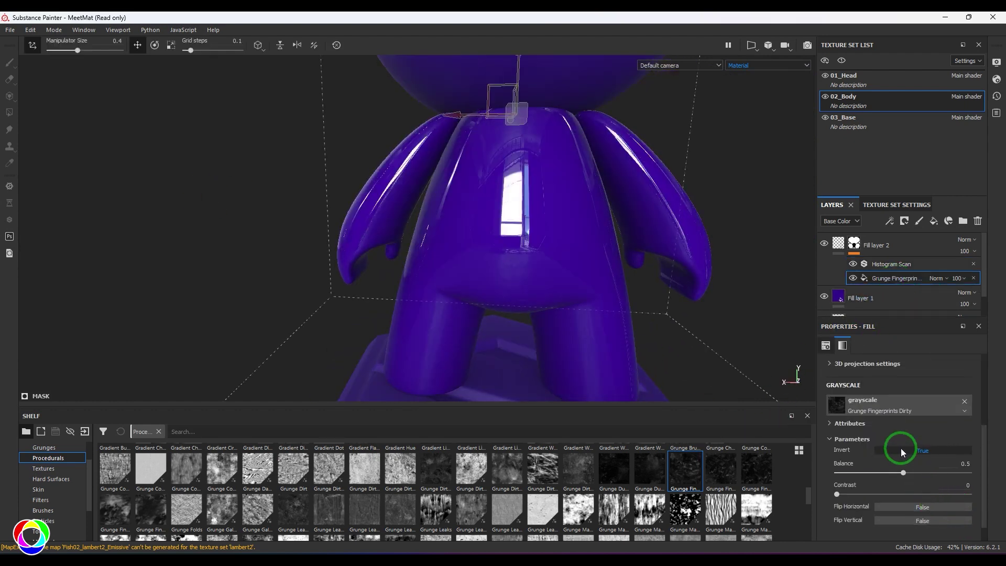
{"action": "left_click_drag", "start_coordinate": [549, 370], "coordinate": [281, 164], "text": "alt"}
{"action": "right_click_drag", "start_coordinate": [281, 164], "coordinate": [775, 297], "text": "alt"}
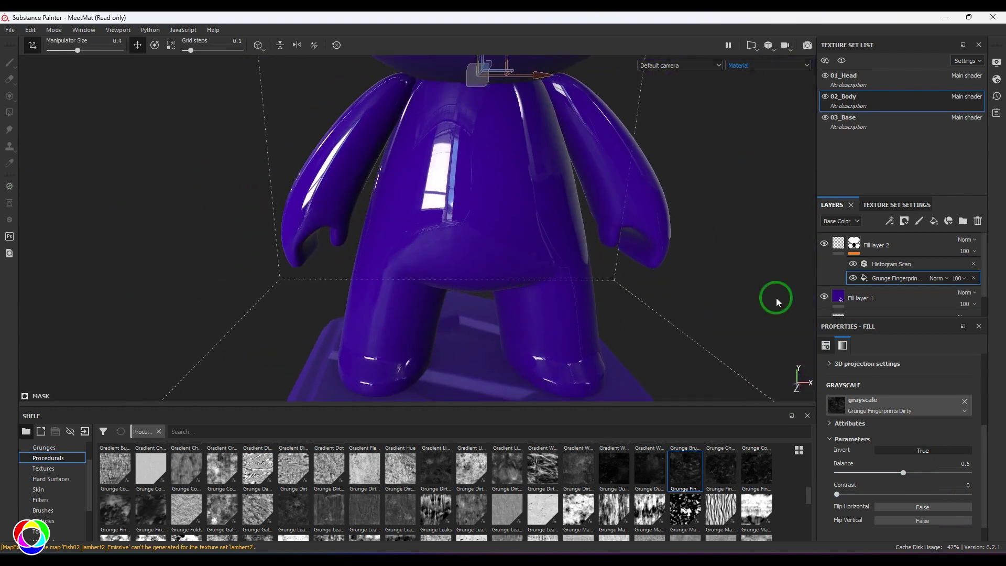
Set the Histogram Scan position to 0.1 and inspect the body's roughness from several angles.
{"action": "left_click", "coordinate": [891, 264]}
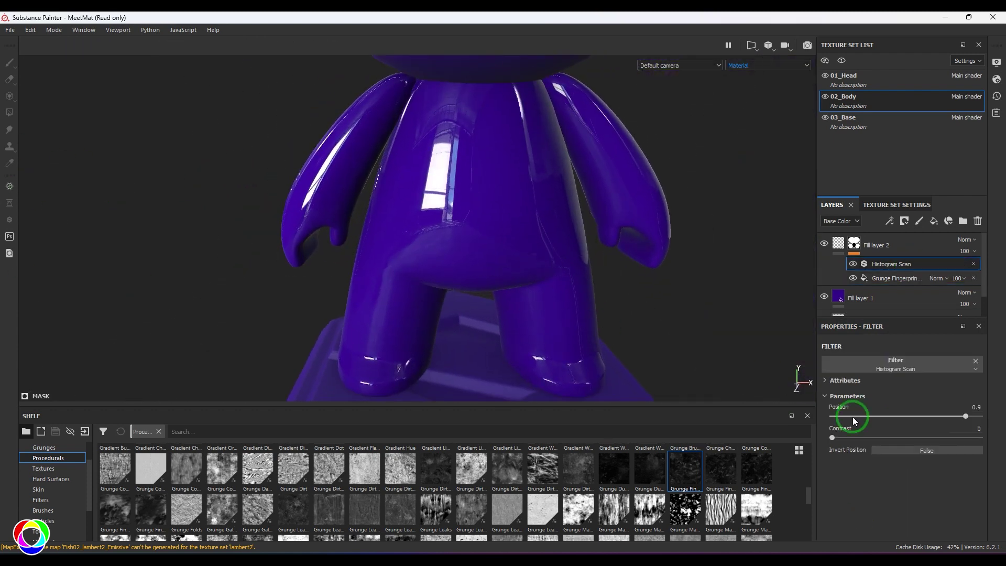
{"action": "left_click_drag", "start_coordinate": [938, 413], "coordinate": [847, 413]}
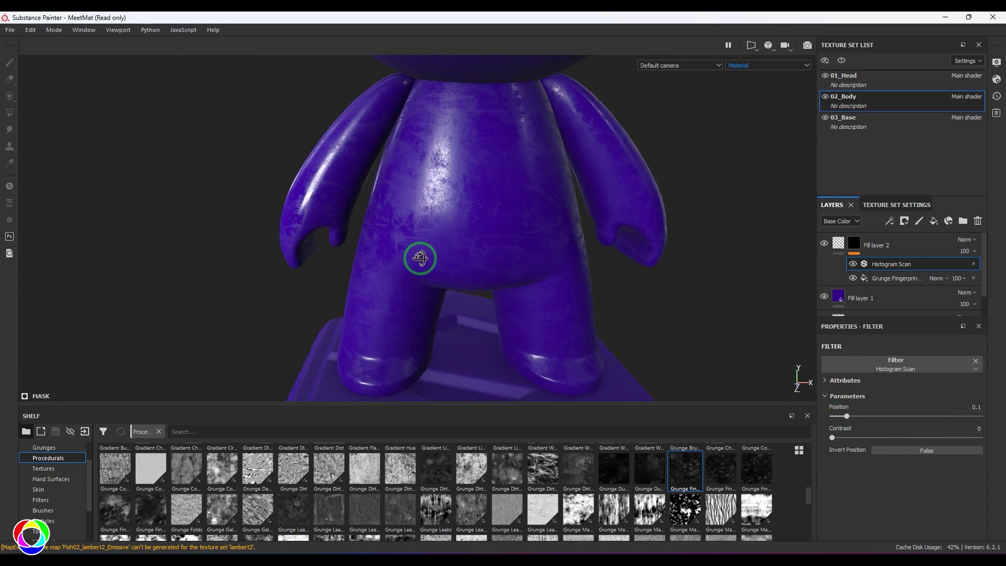
{"action": "left_click_drag", "start_coordinate": [415, 254], "coordinate": [304, 252], "text": "alt"}
{"action": "right_click_drag", "start_coordinate": [303, 252], "coordinate": [408, 192], "text": "alt"}
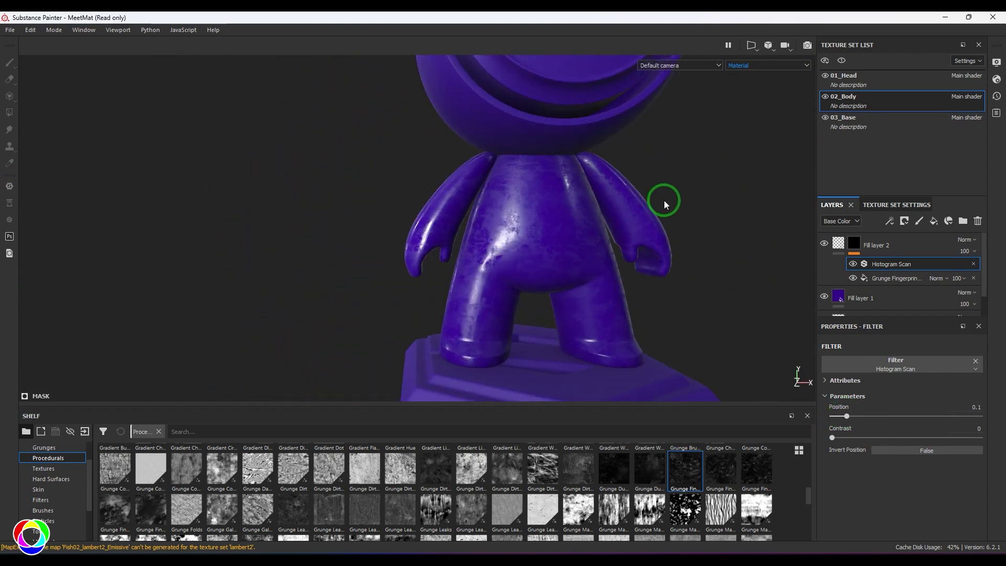
{"action": "middle_click_drag", "start_coordinate": [571, 169], "coordinate": [558, 236], "text": "alt"}
{"action": "scroll", "coordinate": [559, 237], "scroll_direction": "down", "scroll_amount": 2}
{"action": "left_click_drag", "start_coordinate": [558, 237], "coordinate": [602, 259], "text": "alt"}
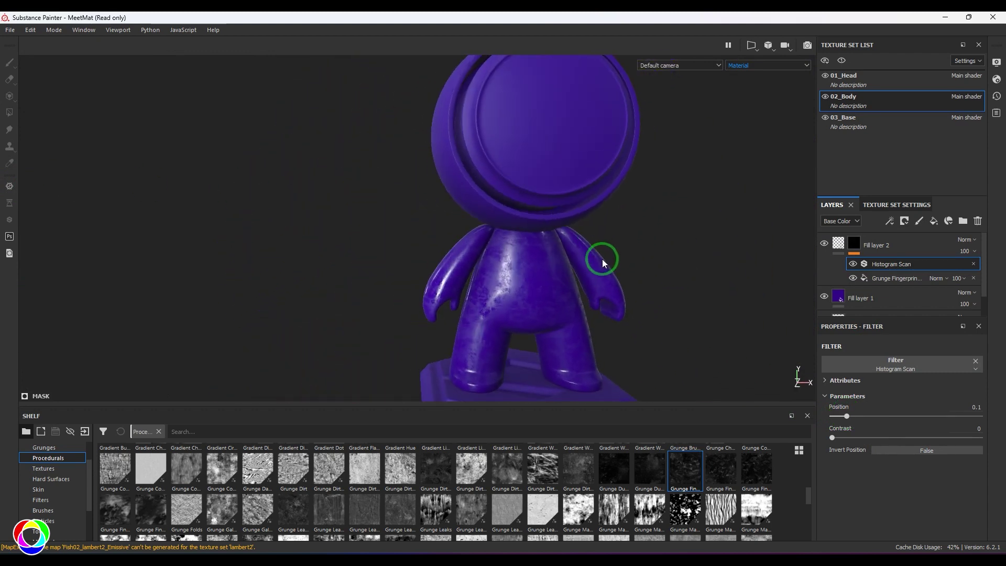
Copy Fill layer 2 from the 02_Body texture set and paste it above Fill layer 1 in 01_Head.
{"action": "left_click", "coordinate": [891, 244]}
{"action": "right_click", "coordinate": [893, 240]}
{"action": "left_click", "coordinate": [908, 187]}
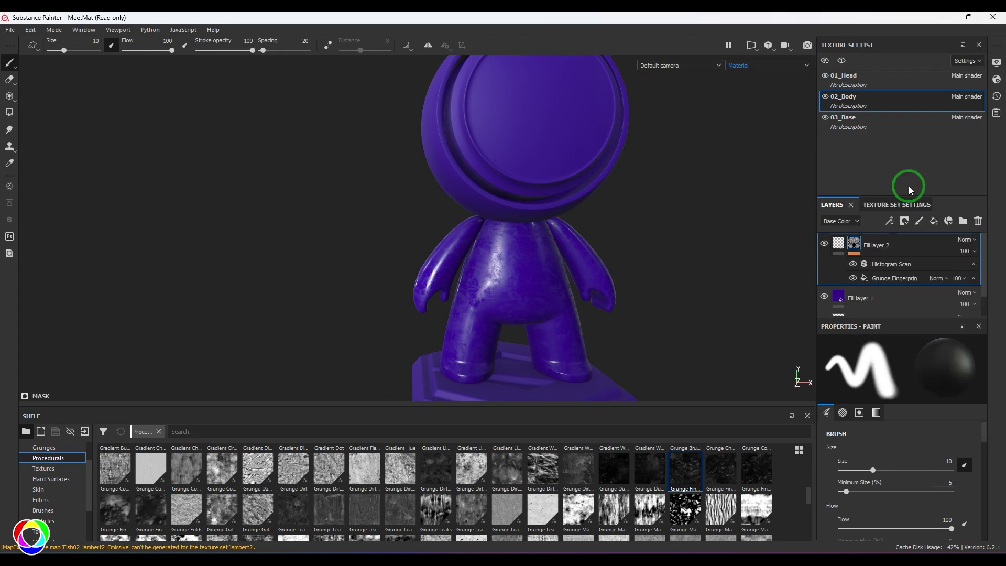
{"action": "left_click", "coordinate": [844, 78]}
{"action": "right_click", "coordinate": [898, 236]}
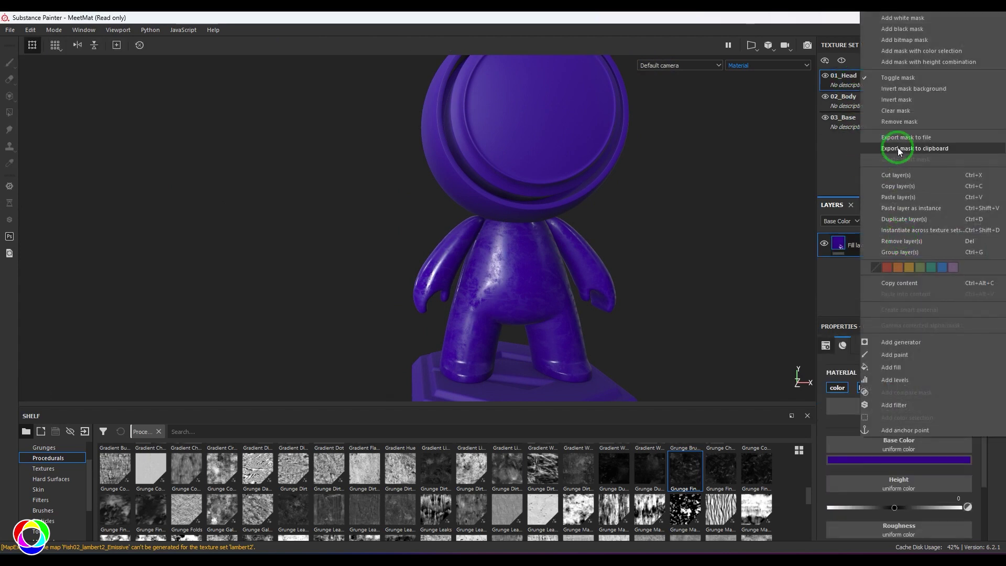
{"action": "left_click", "coordinate": [899, 197]}
Paste the copied Fill layer 2 above Fill layer 1 in the 03_Base texture set and inspect the whole model.
{"action": "left_click", "coordinate": [865, 117]}
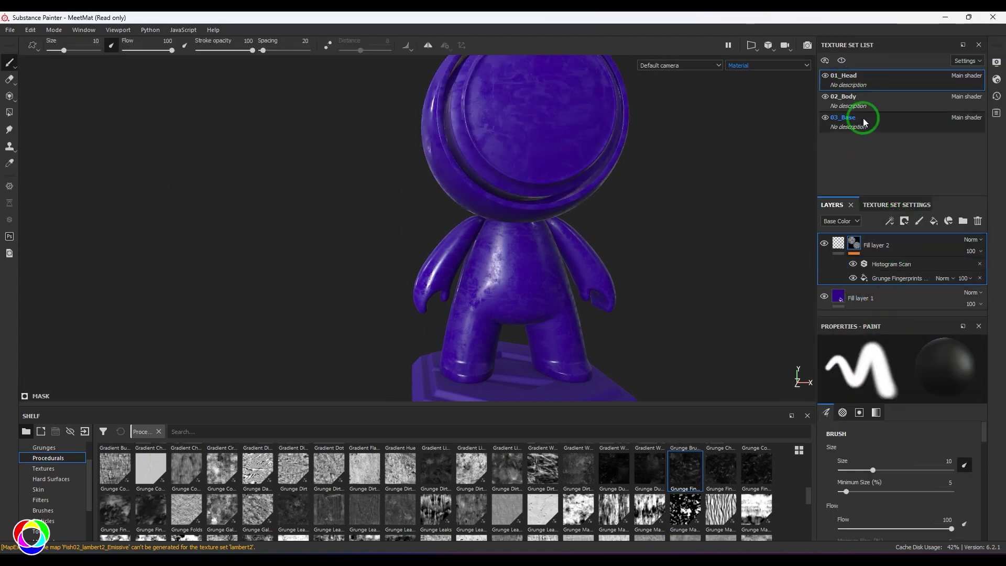
{"action": "right_click", "coordinate": [881, 243]}
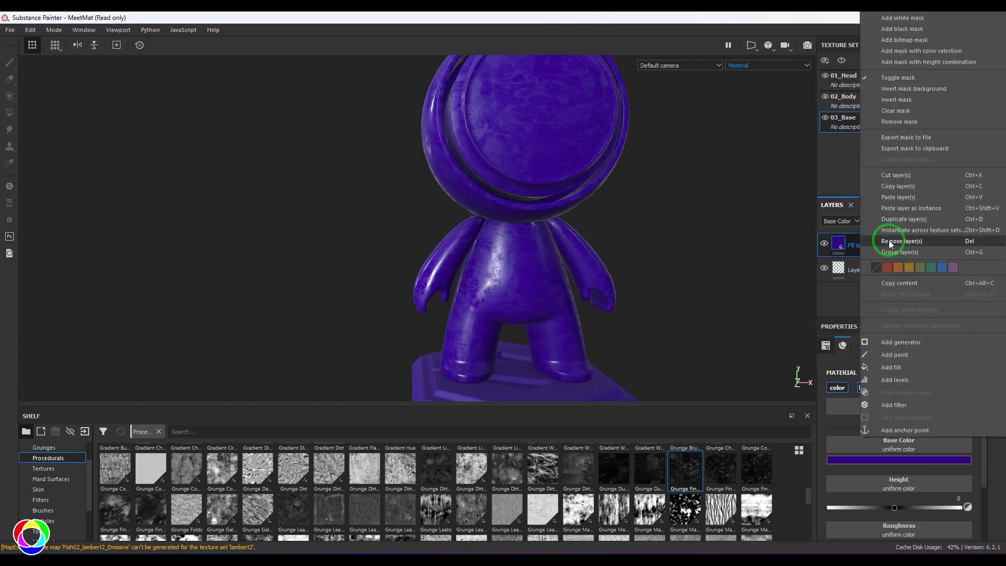
{"action": "left_click", "coordinate": [897, 197]}
{"action": "left_click_drag", "start_coordinate": [483, 210], "coordinate": [608, 262], "text": "alt"}
{"action": "middle_click_drag", "start_coordinate": [608, 262], "coordinate": [573, 251], "text": "alt"}
{"action": "right_click_drag", "start_coordinate": [572, 251], "coordinate": [564, 265], "text": "alt"}
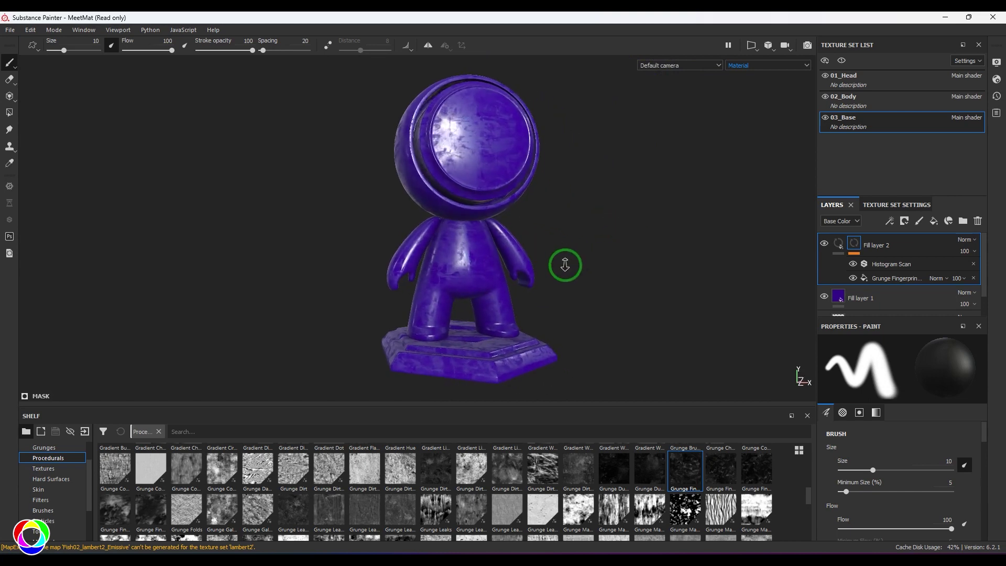